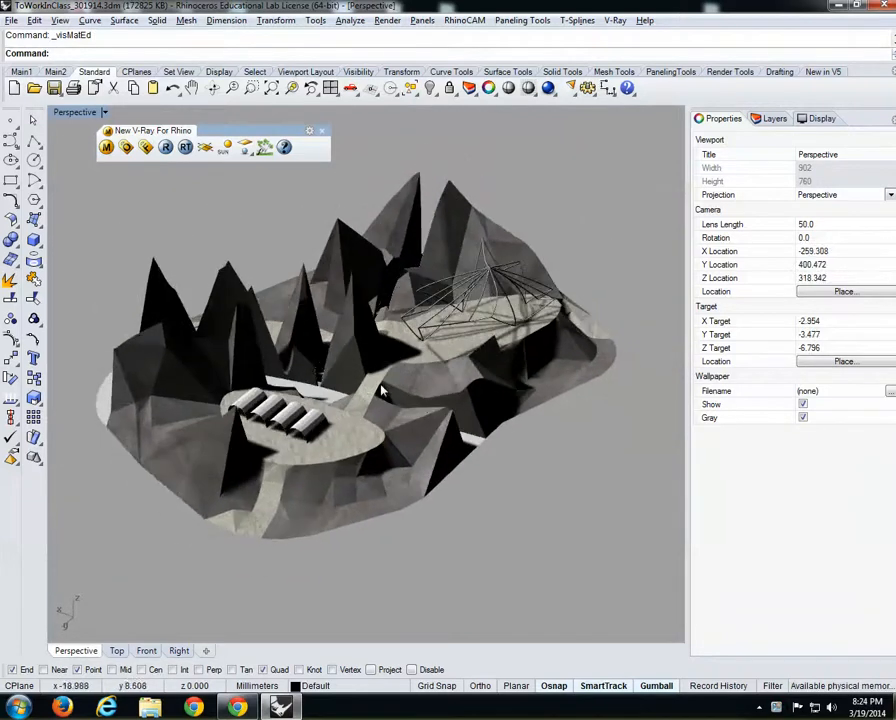
- Load Metal_Copper.vismat from the Metal folder of the vismat_material_collection into the V-Ray scene materials
left_click(106, 147)
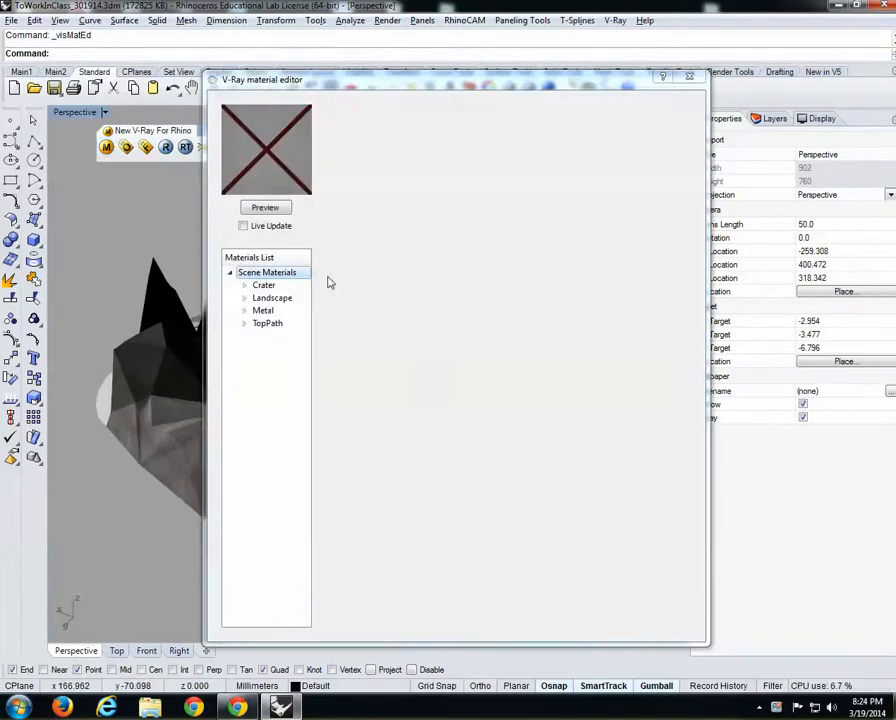
right_click(265, 276)
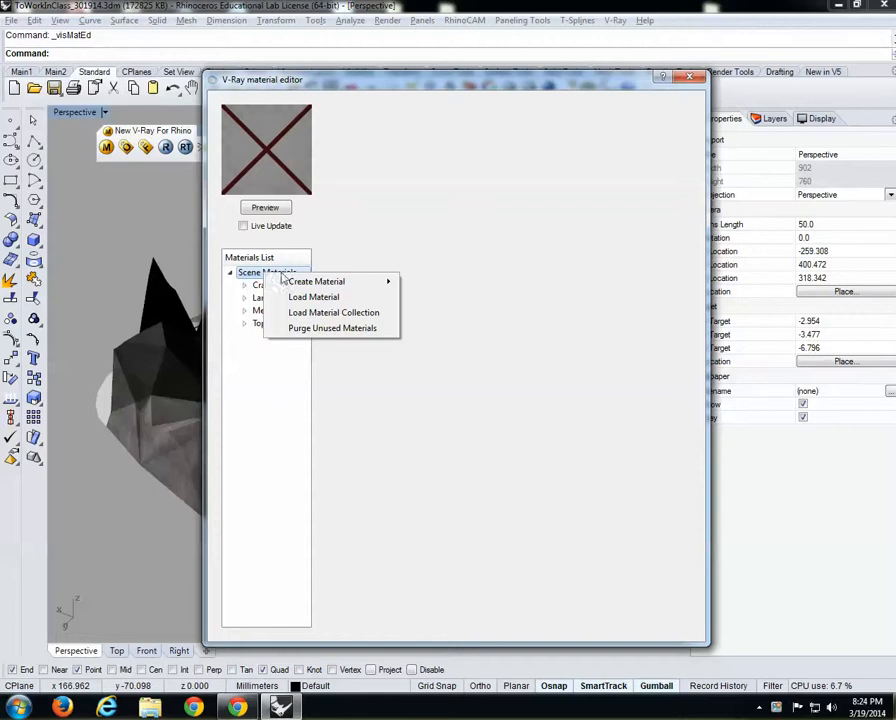
mouse_move(340, 282)
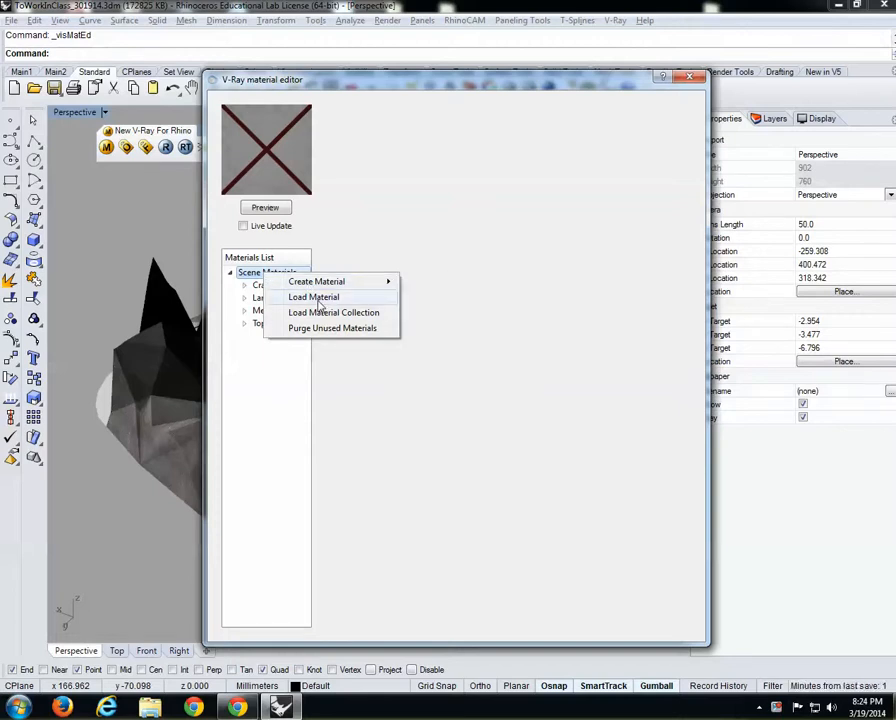
left_click(318, 300)
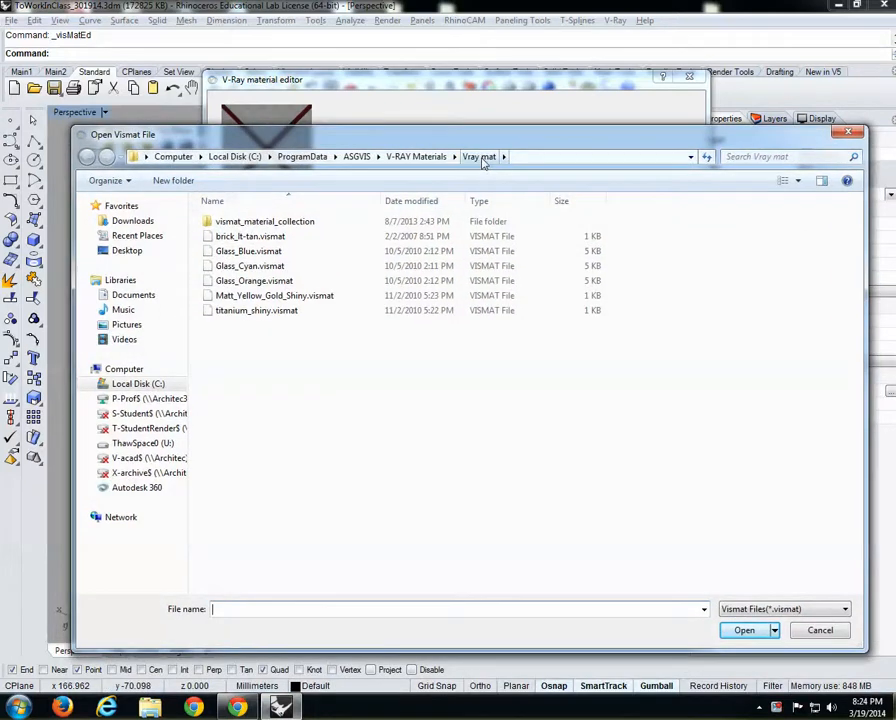
double_click(262, 223)
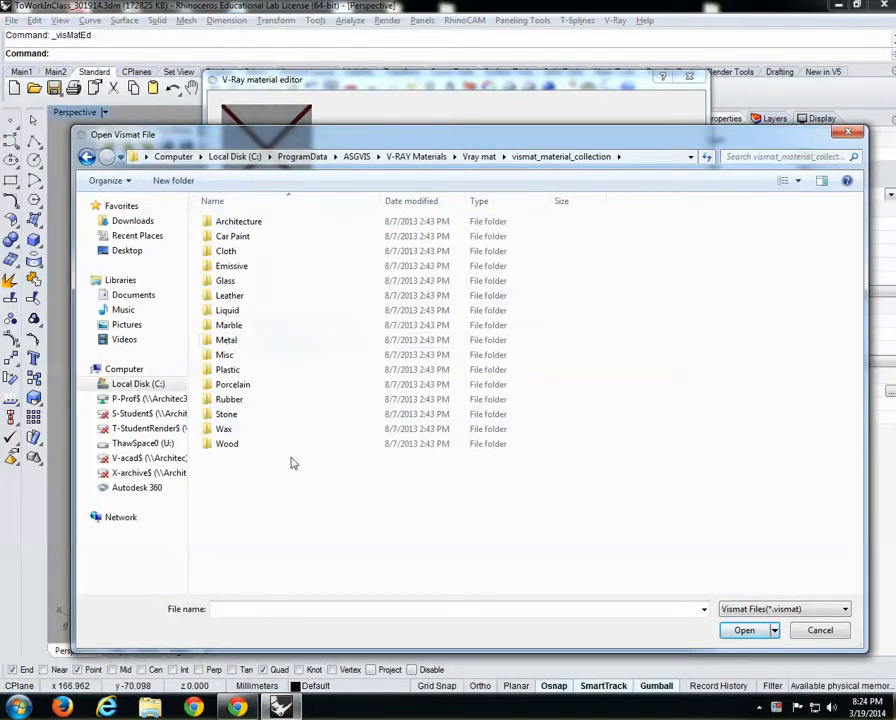
double_click(226, 340)
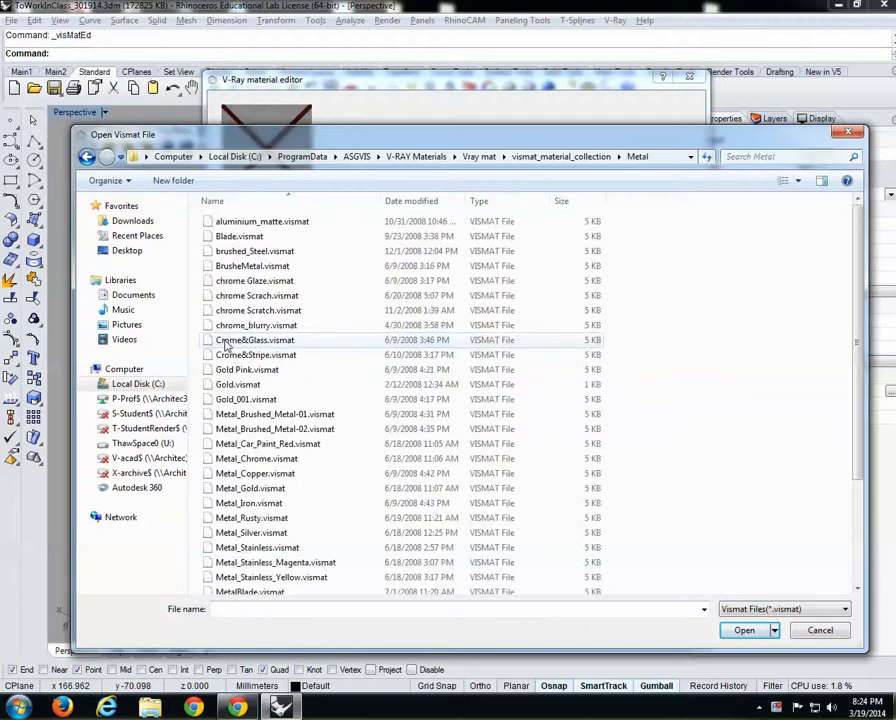
left_click(252, 473)
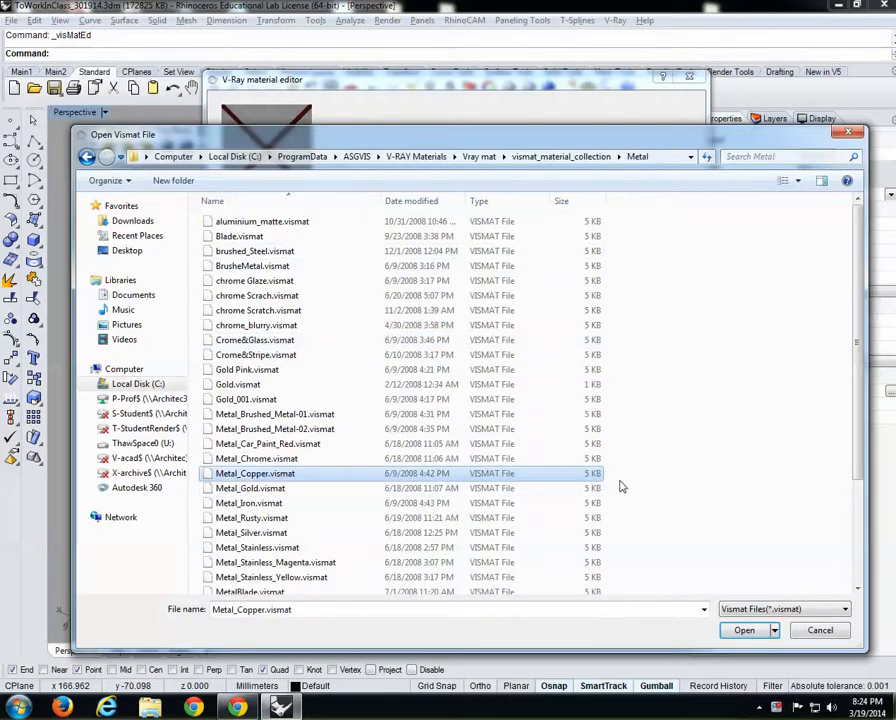
left_click(751, 632)
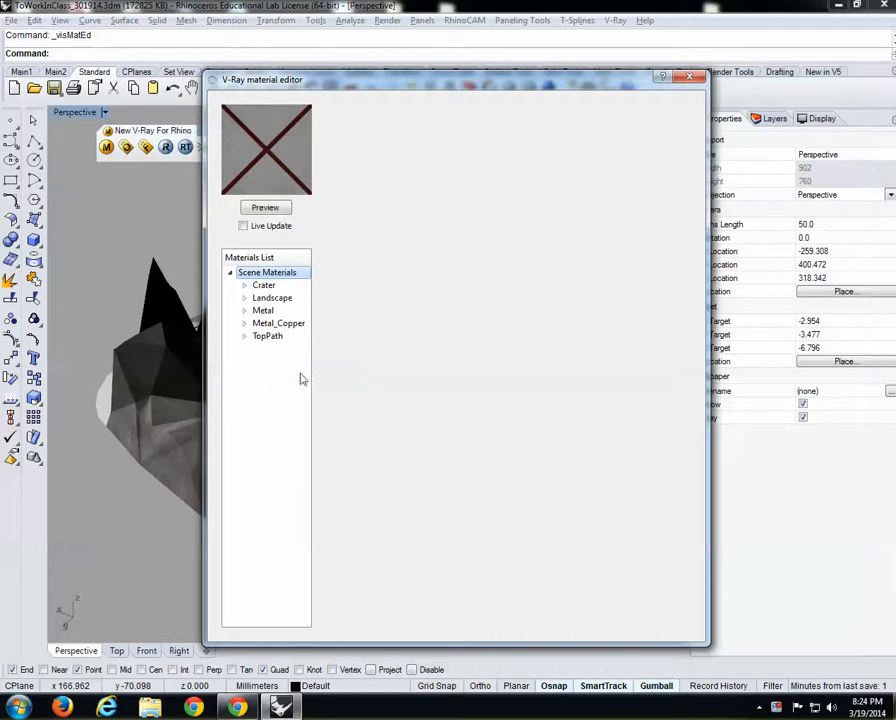
- Apply the Metal_Copper material to the PipeA layer
right_click(280, 326)
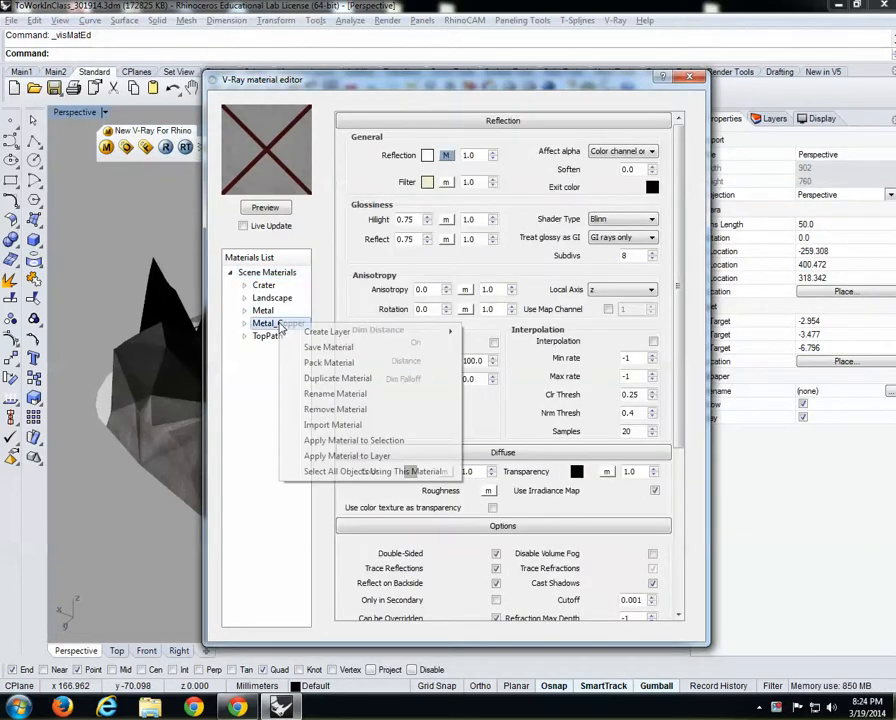
left_click(352, 456)
left_click_drag(537, 302, 535, 372)
left_click(376, 308)
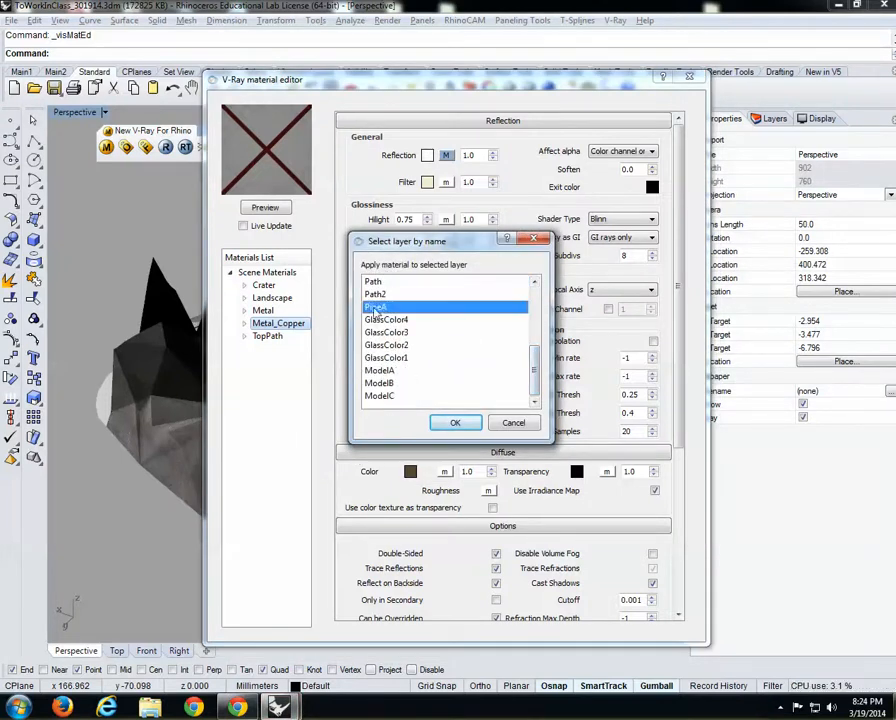
left_click(456, 424)
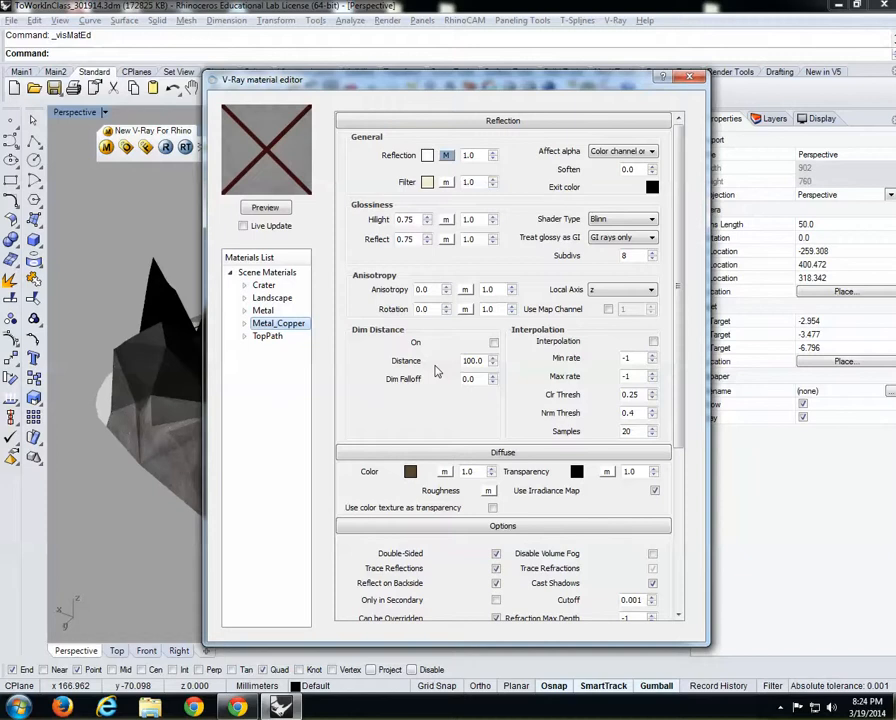
- Start loading another scene material and examine the collection's Metal, Liquid, Architecture and Stone folders for available materials
right_click(258, 276)
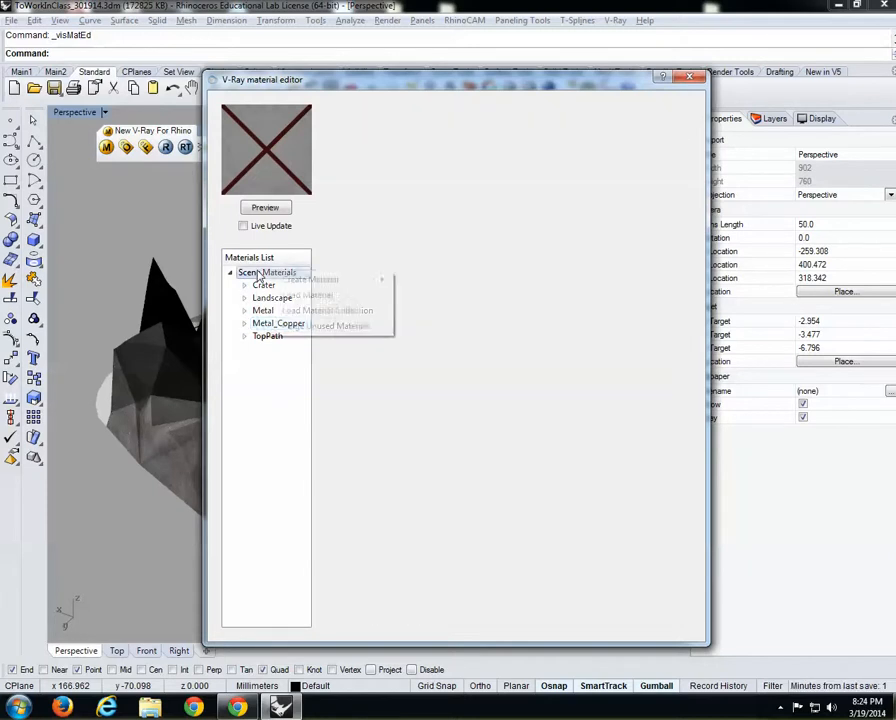
left_click(314, 294)
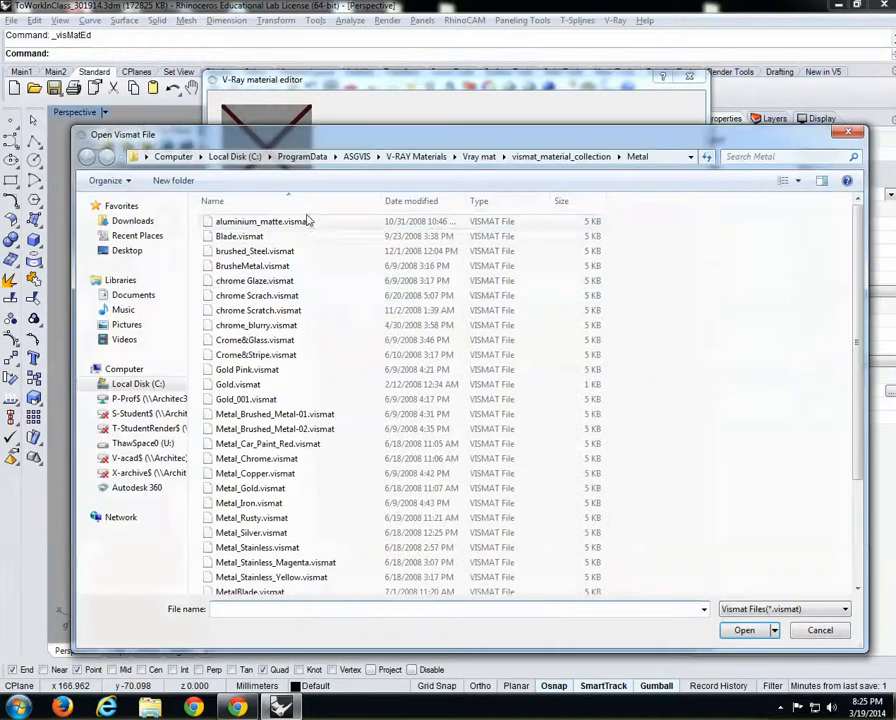
left_click_drag(856, 328, 855, 450)
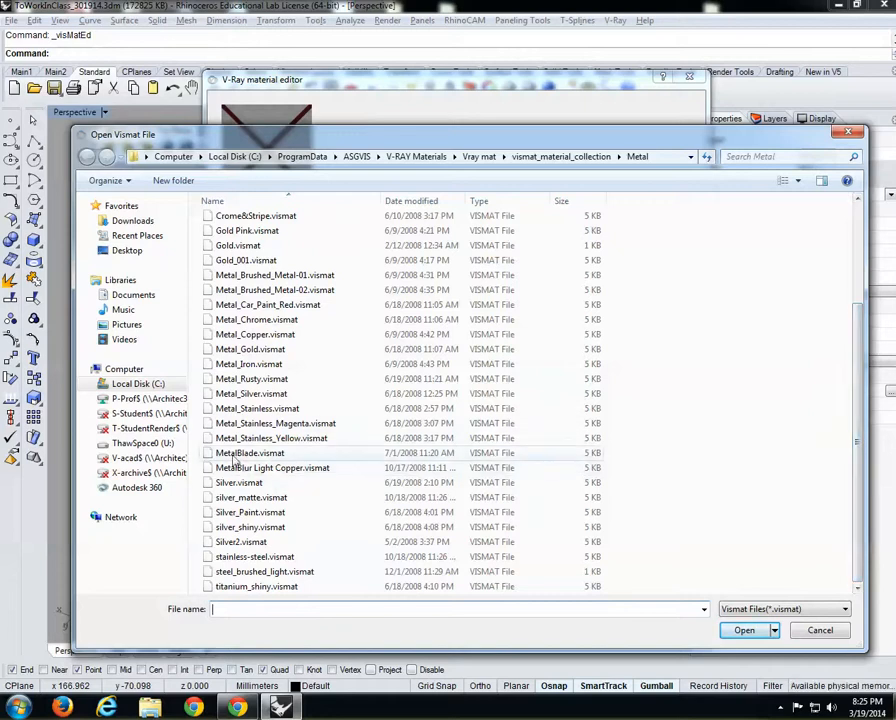
left_click_drag(858, 472, 858, 383)
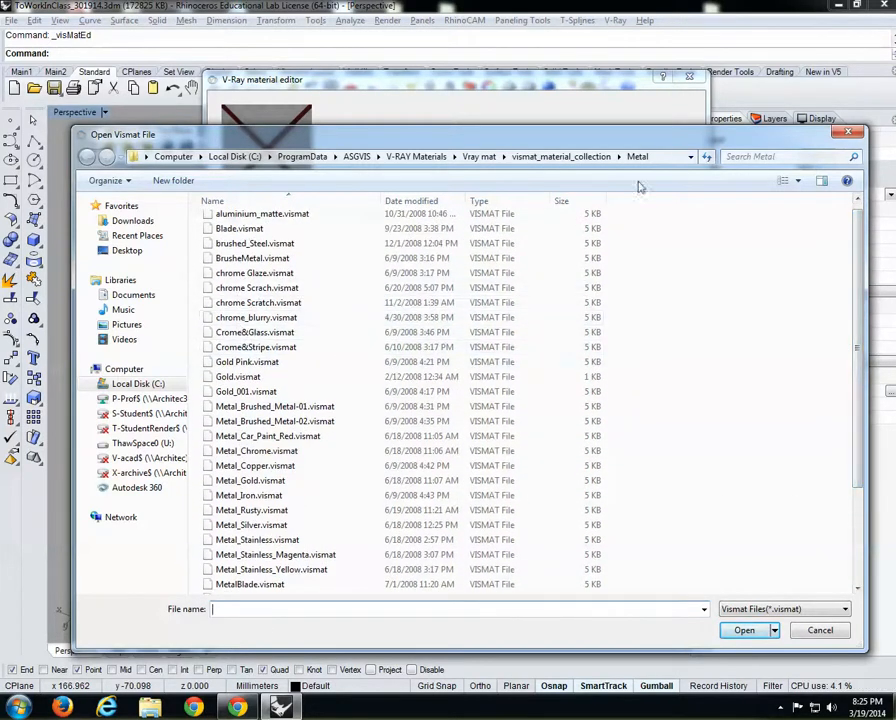
left_click(586, 158)
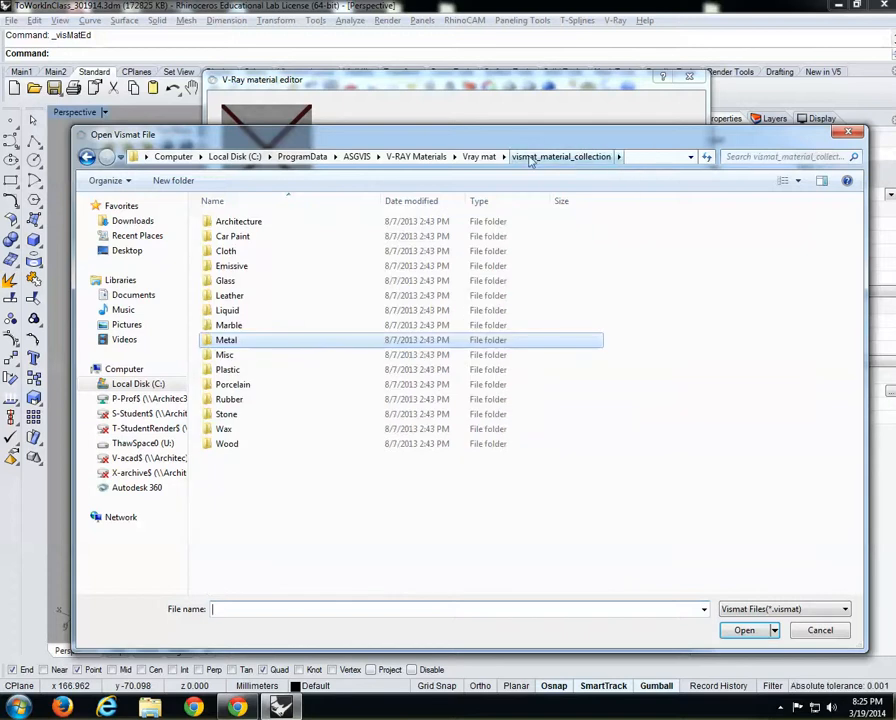
double_click(229, 311)
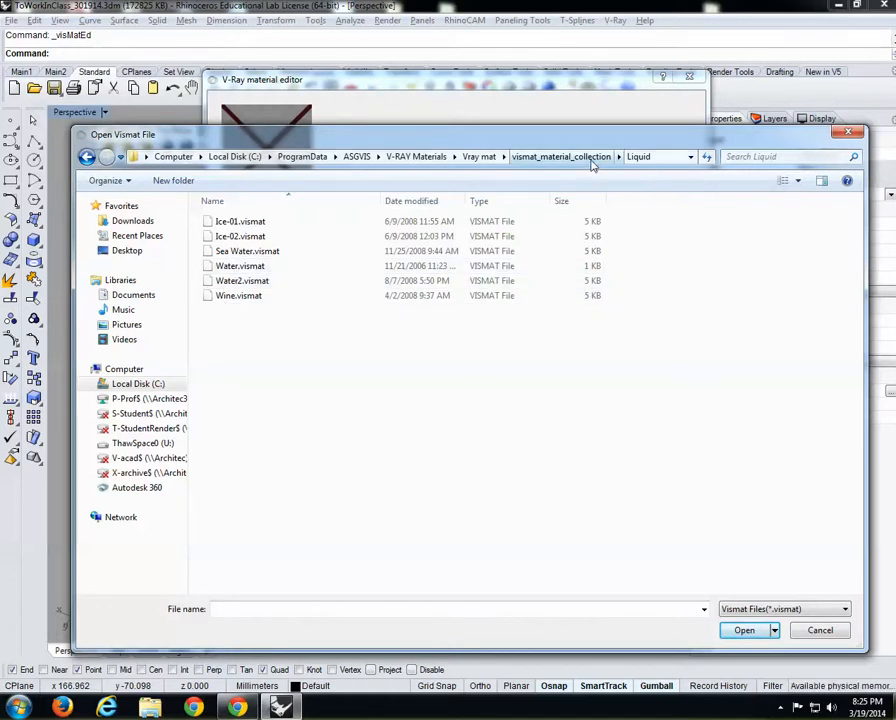
left_click(600, 158)
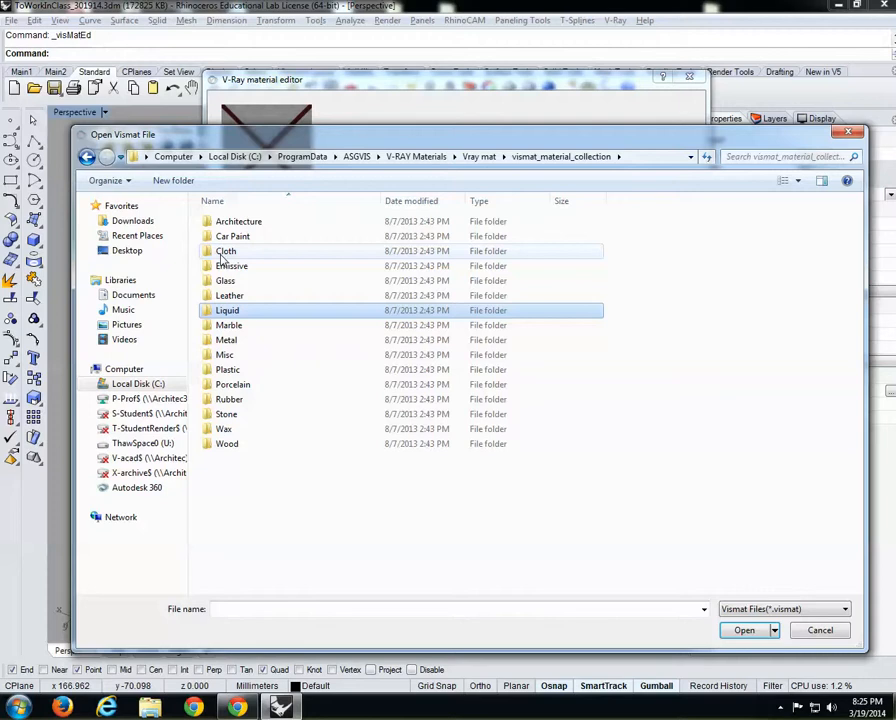
double_click(234, 224)
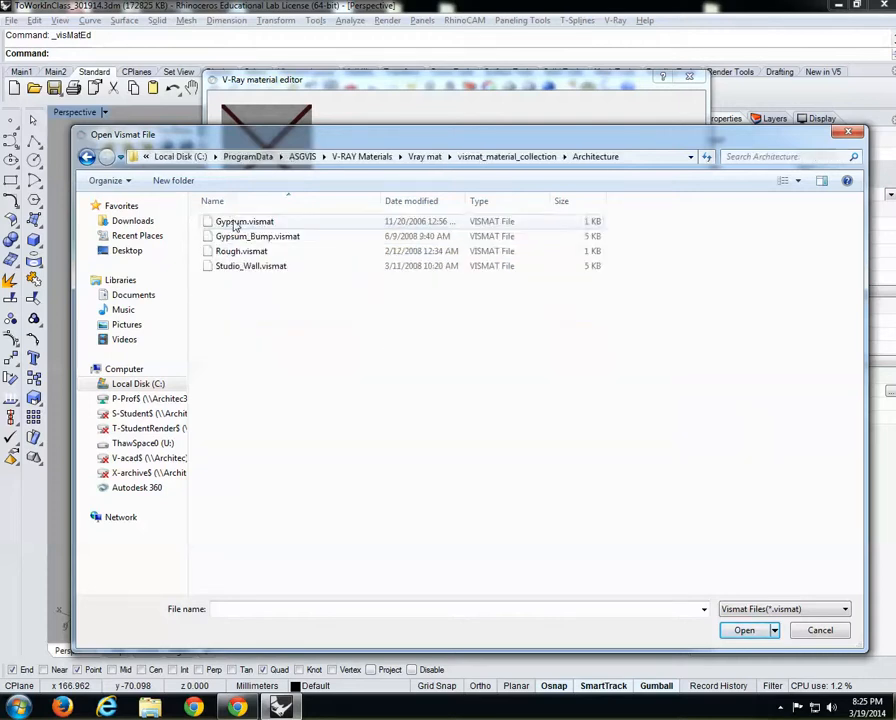
left_click(533, 162)
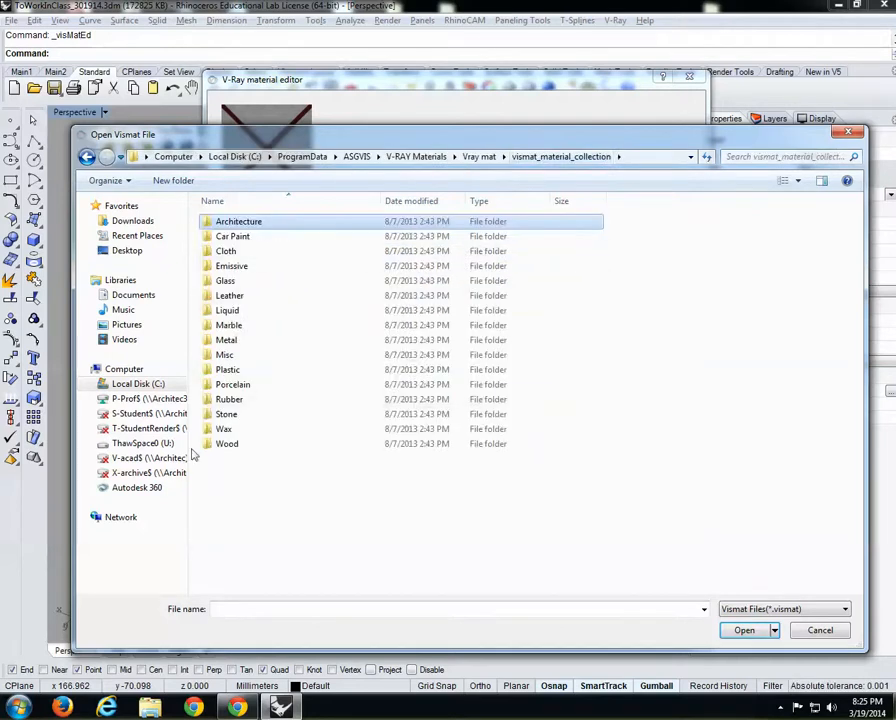
double_click(262, 414)
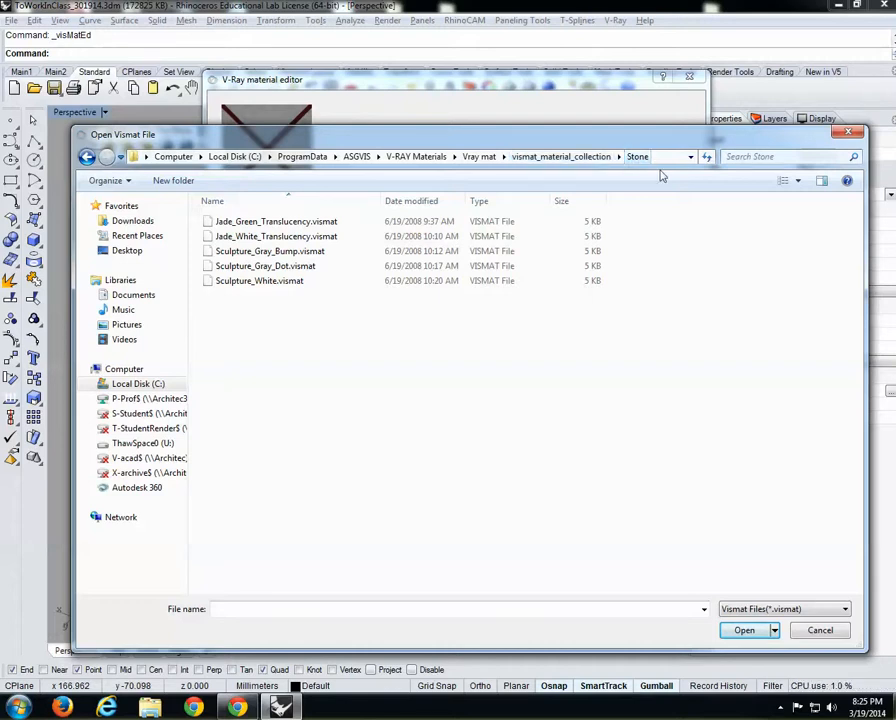
left_click(540, 157)
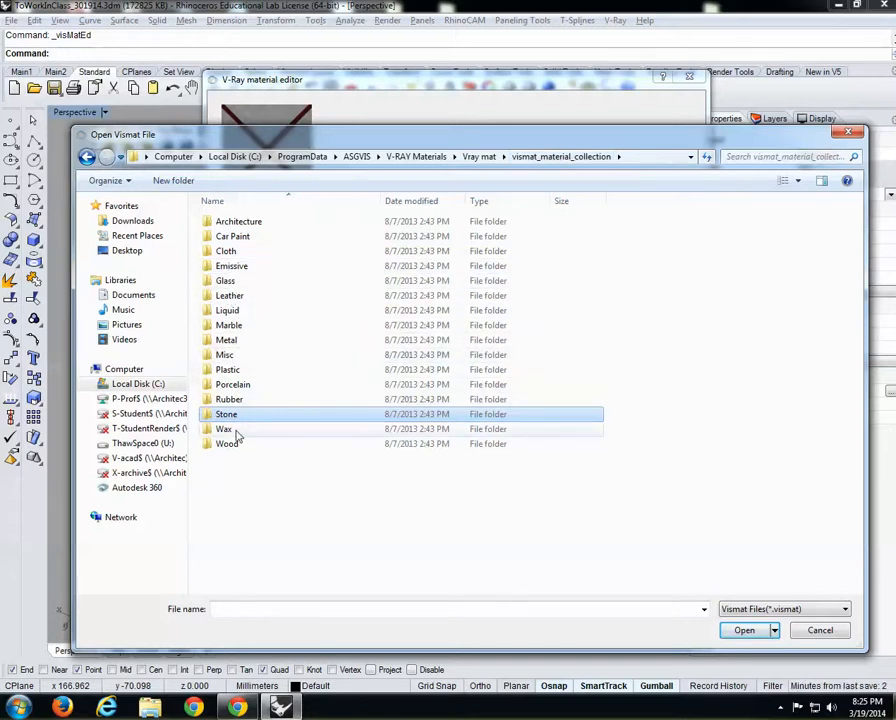
- Load Water.vismat from the collection's Liquid folder into the scene materials
double_click(229, 311)
left_click(236, 266)
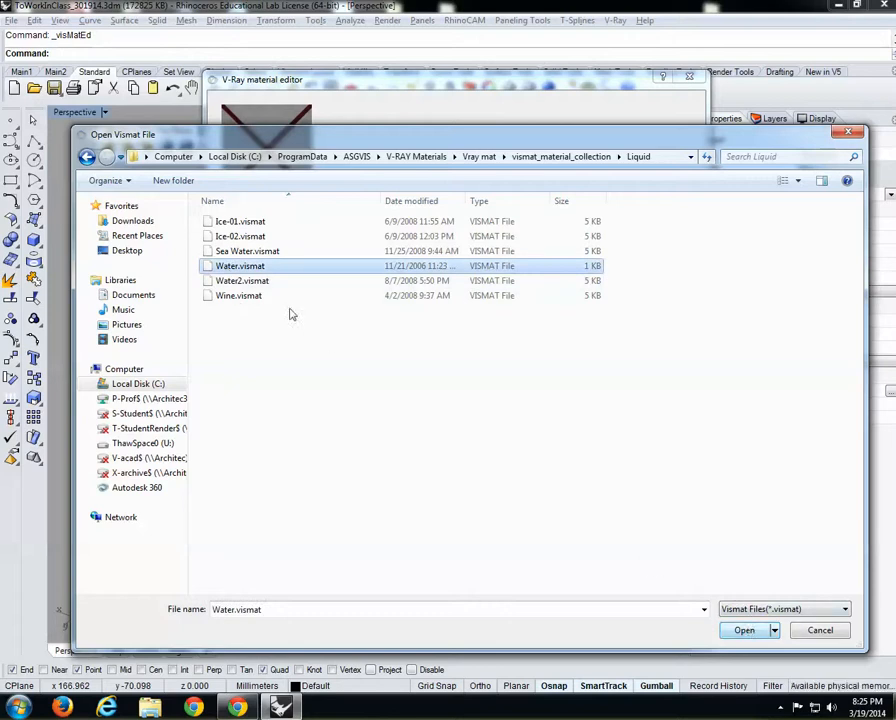
left_click(745, 630)
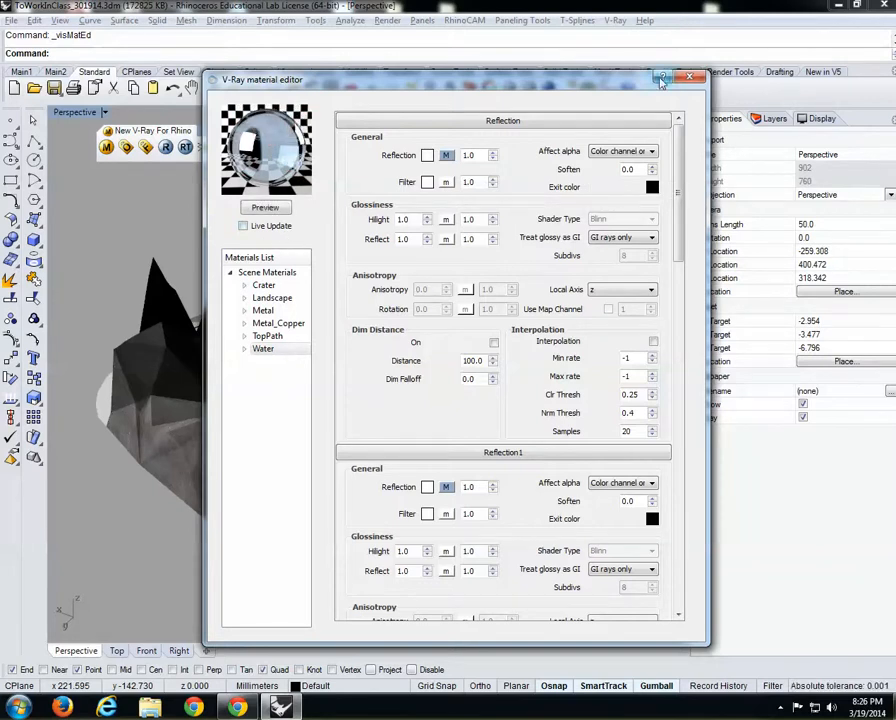
- Move the material editor out of the way and turn on the Water layer
left_click_drag(588, 84, 727, 617)
left_click(771, 118)
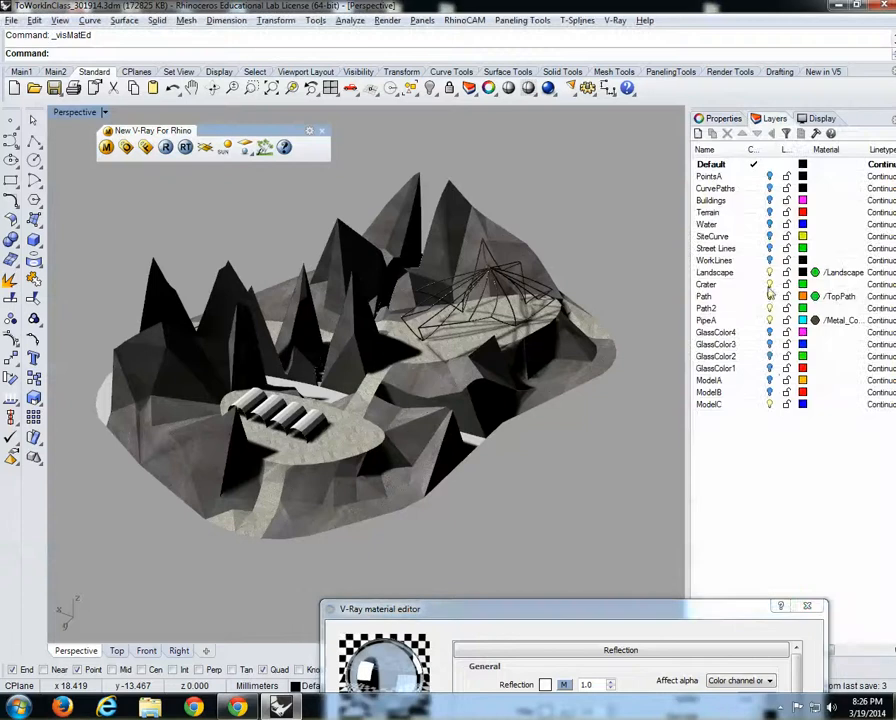
left_click(769, 225)
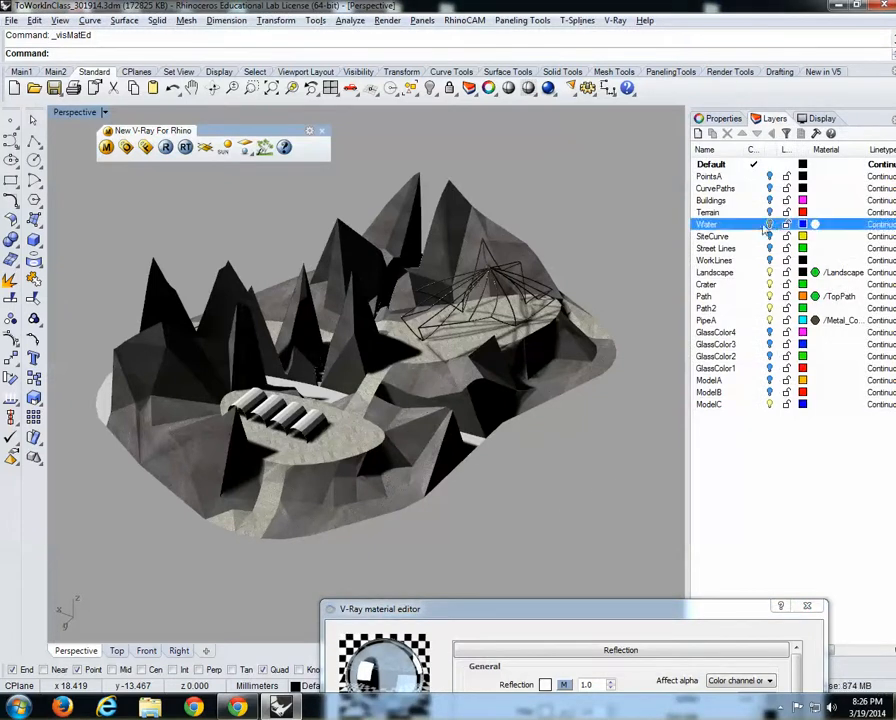
- Select the large water surface around the island model and apply the Water material to the selection
scroll(356, 414, "down", 4)
scroll(385, 432, "down", 5)
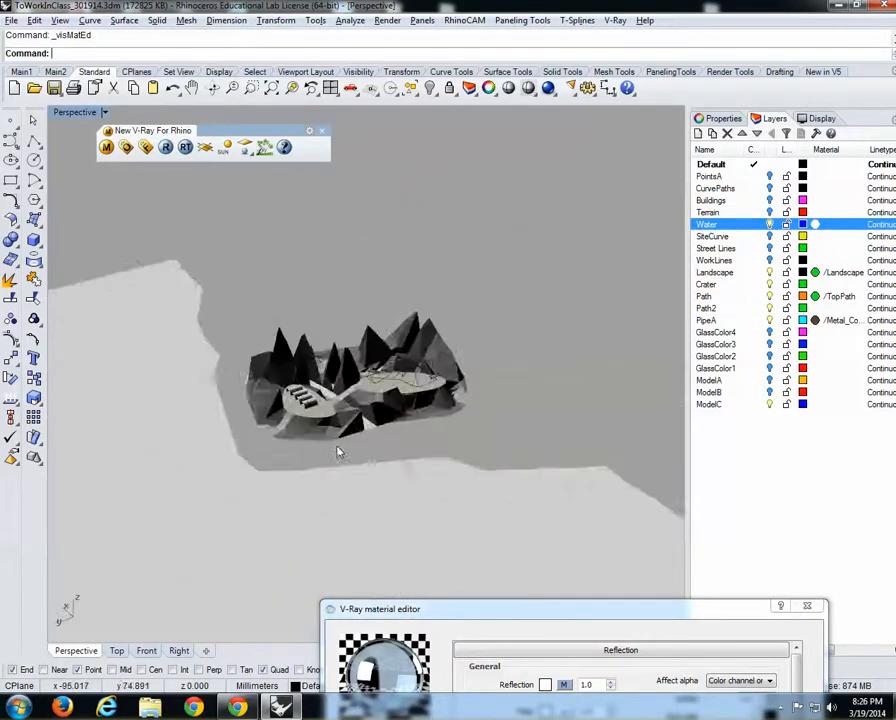
left_click(291, 503)
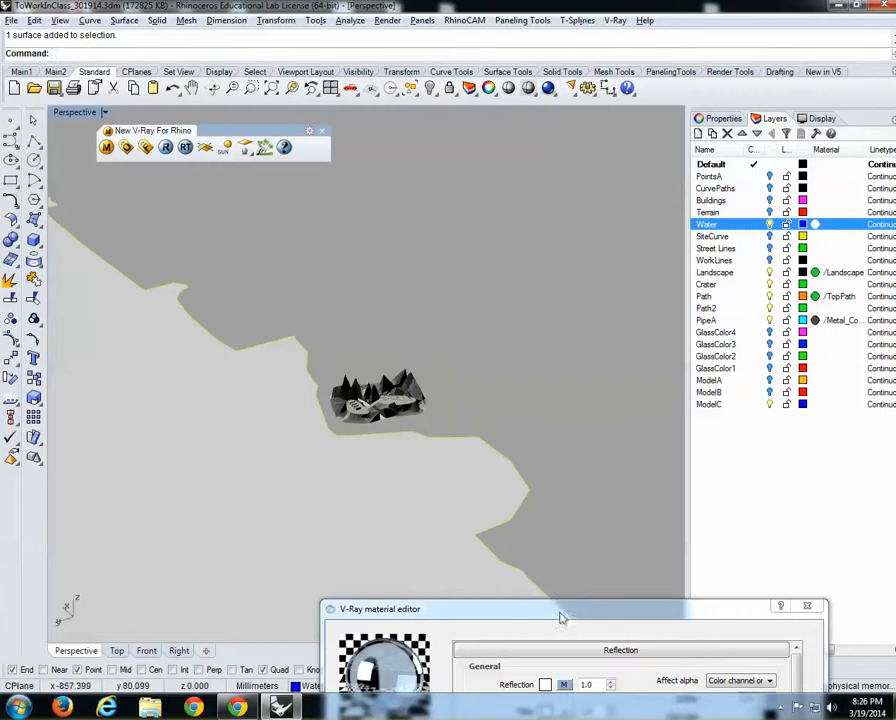
right_click_drag(418, 504, 393, 402)
key("Escape")
left_click(392, 402)
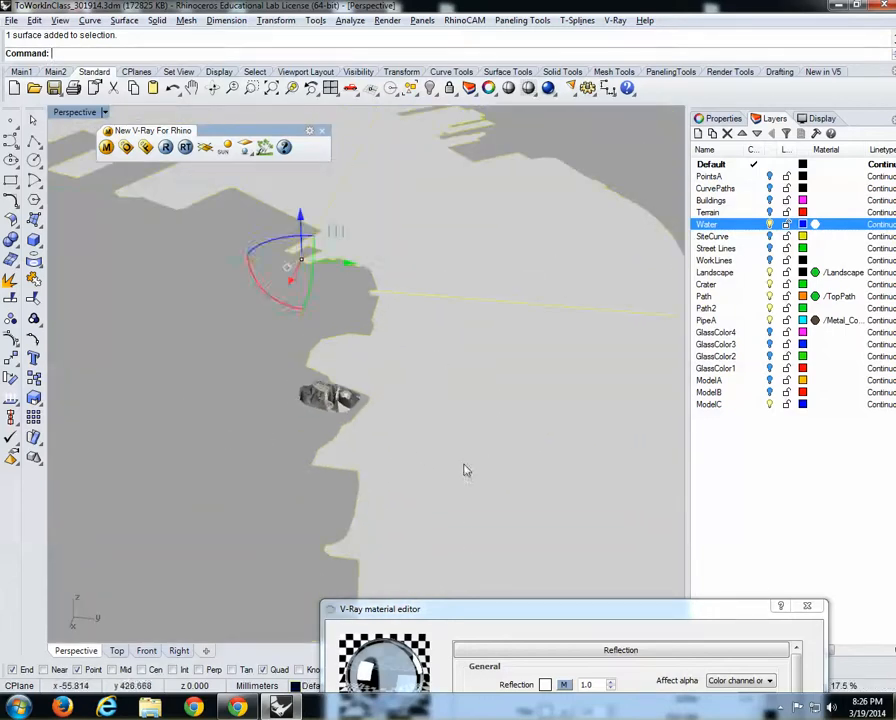
left_click_drag(564, 612, 567, 77)
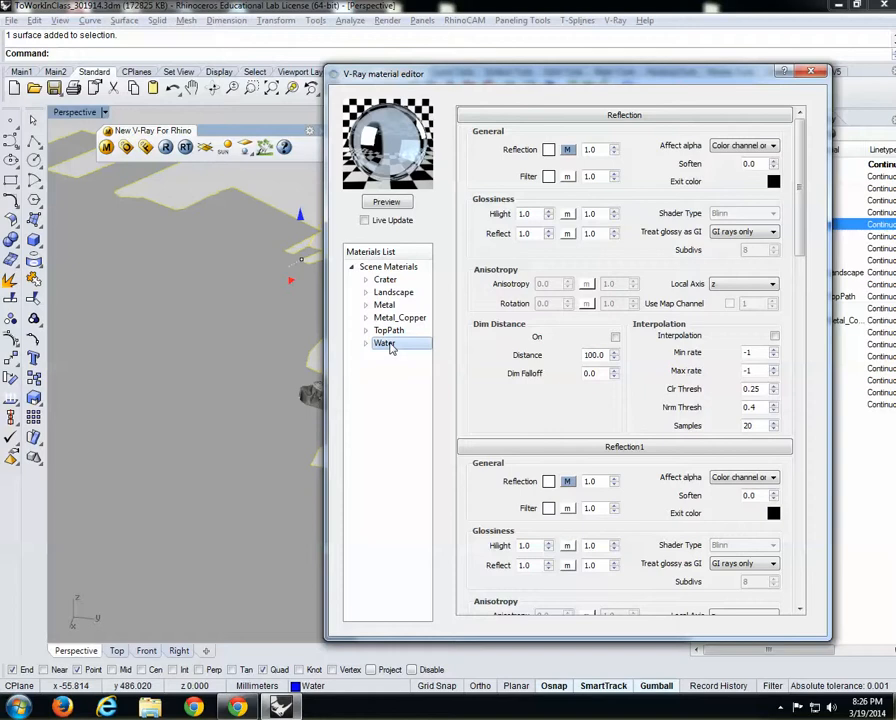
right_click(386, 343)
left_click(455, 462)
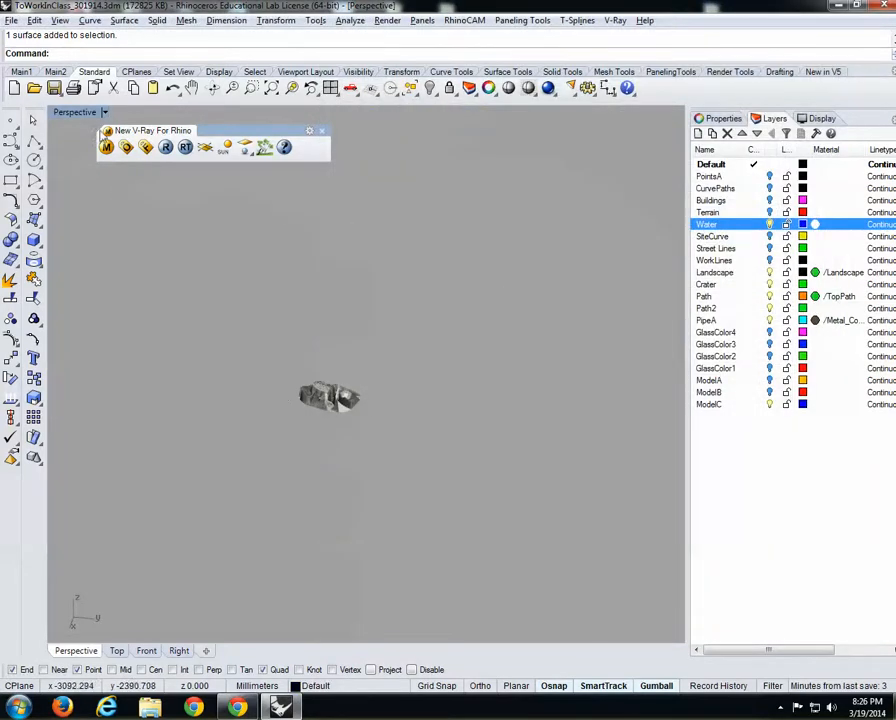
- Reopen the V-Ray material editor, apply the Water material to the Water layer, and close the editor
left_click(106, 147)
right_click(386, 343)
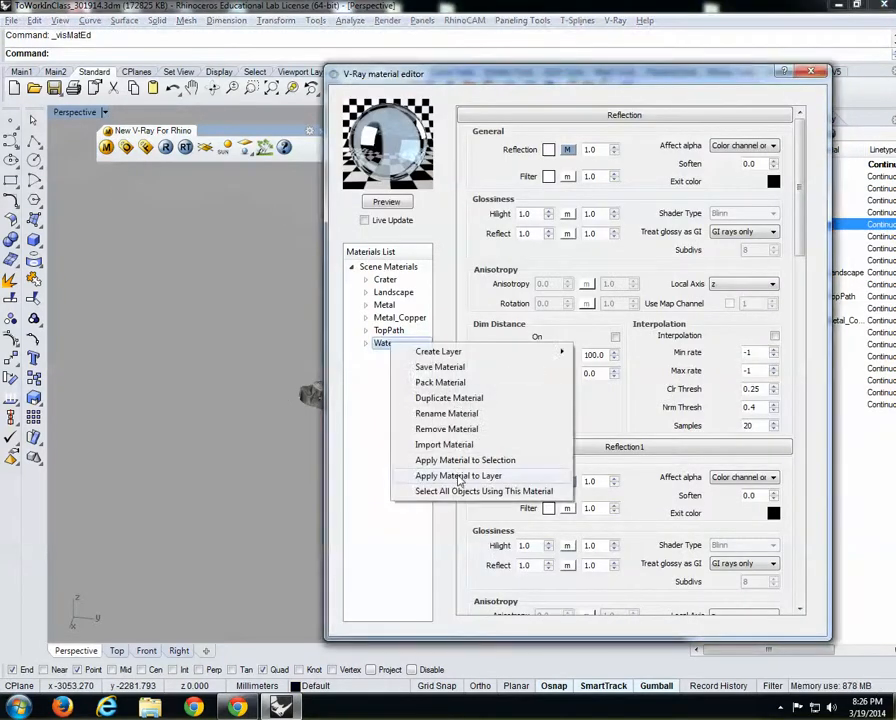
left_click(458, 475)
left_click(376, 344)
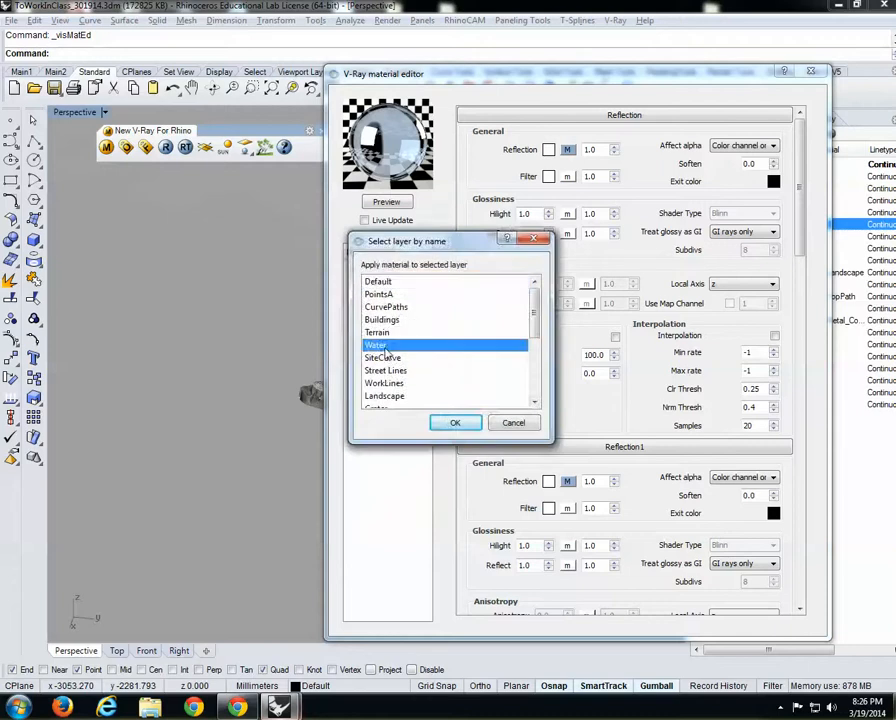
left_click(455, 422)
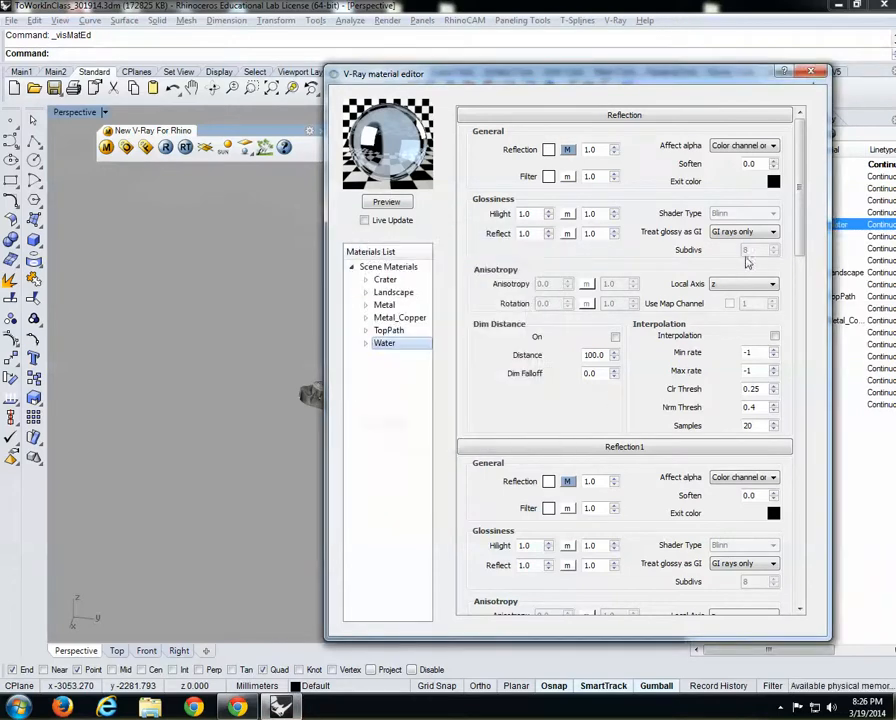
left_click(810, 73)
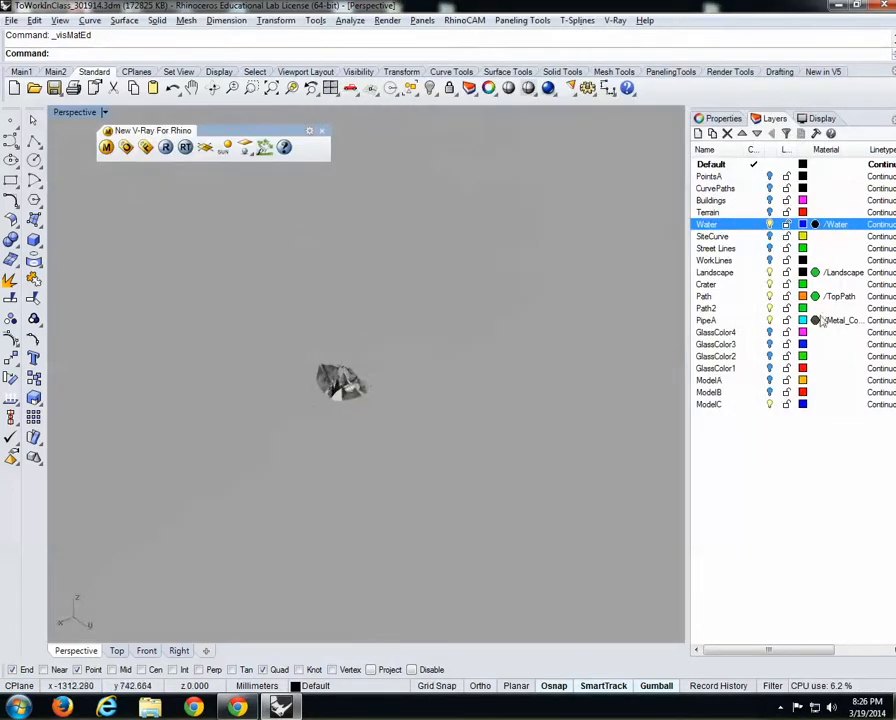
- Turn on the Terrain layer and create a new Standard material in the V-Ray scene materials
left_click(769, 212)
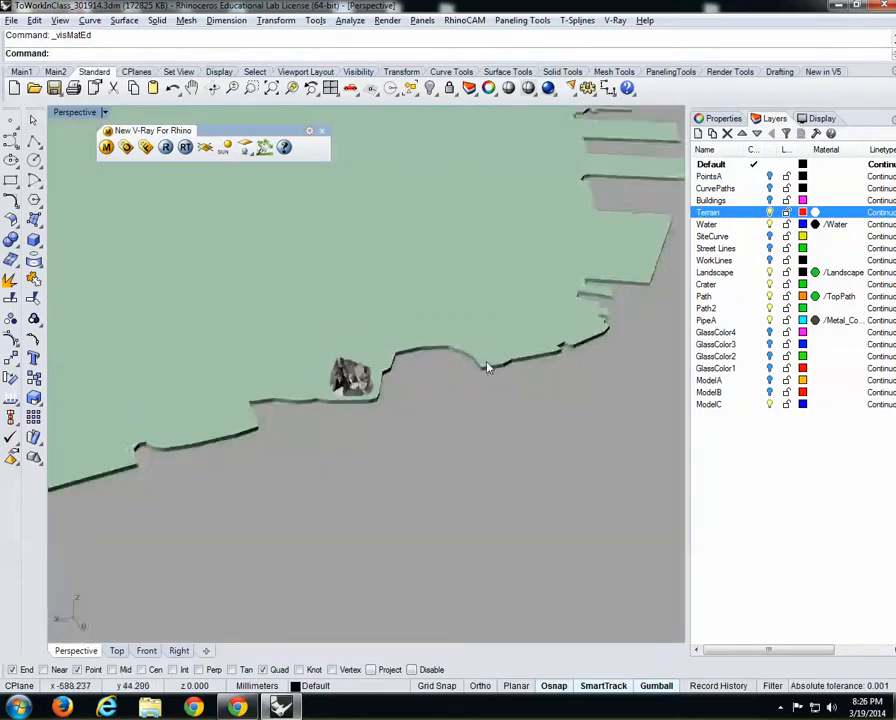
scroll(488, 368, "up", 3)
right_click_drag(456, 372, 666, 430)
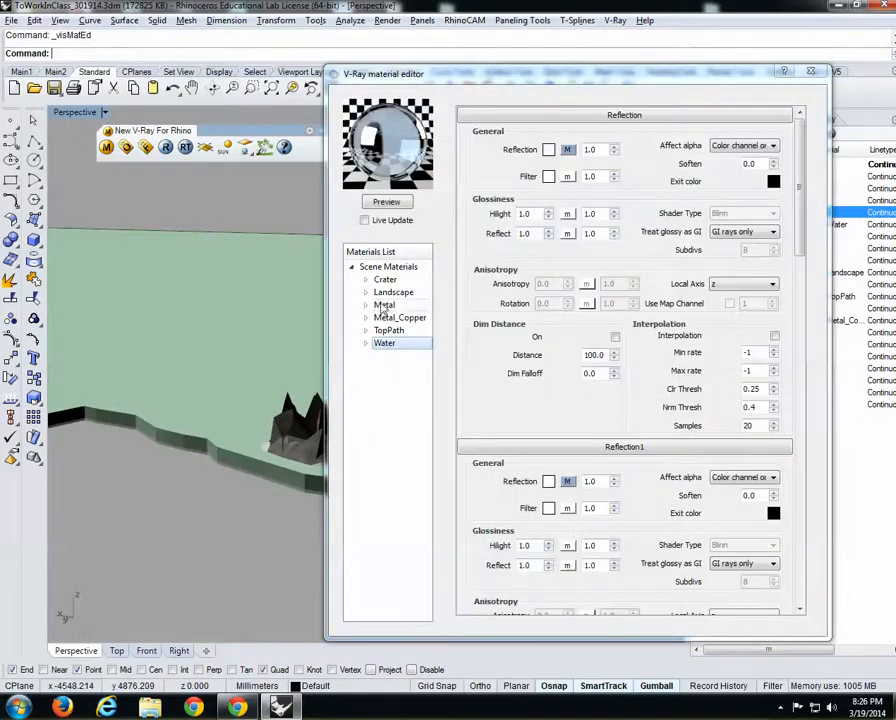
right_click(378, 267)
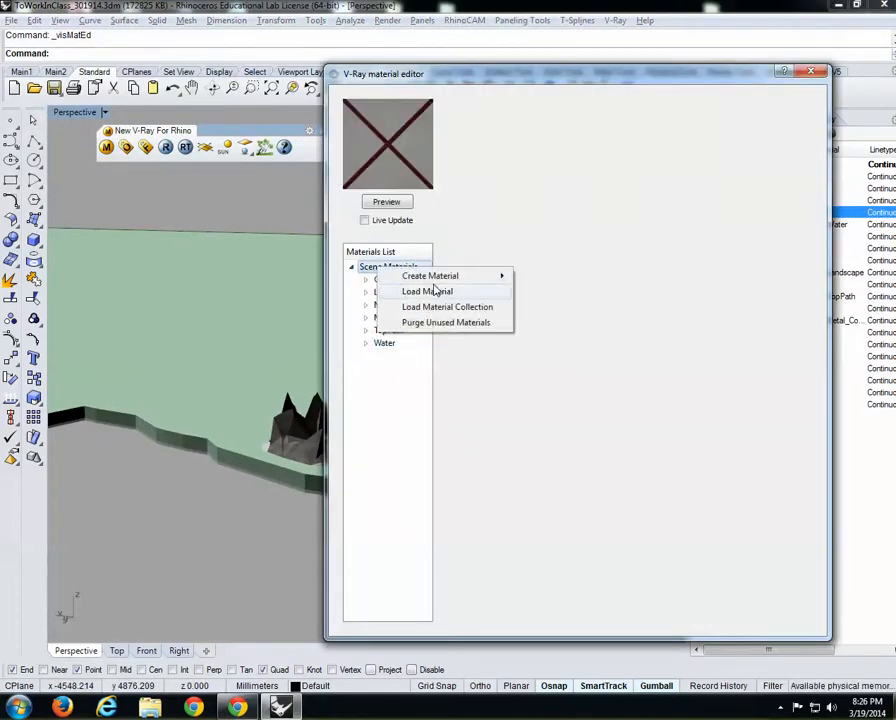
mouse_move(440, 277)
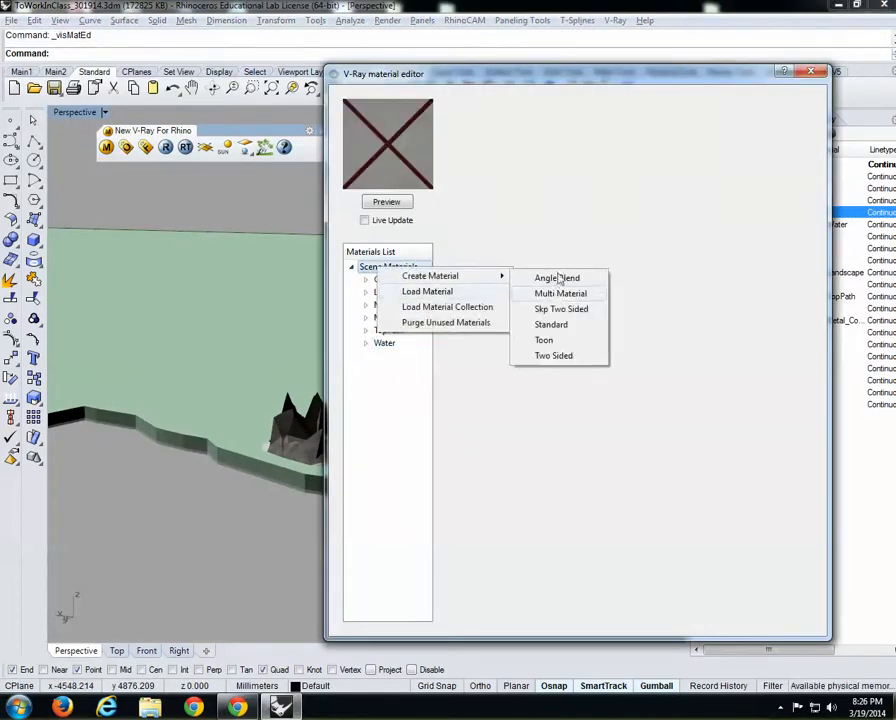
left_click(540, 324)
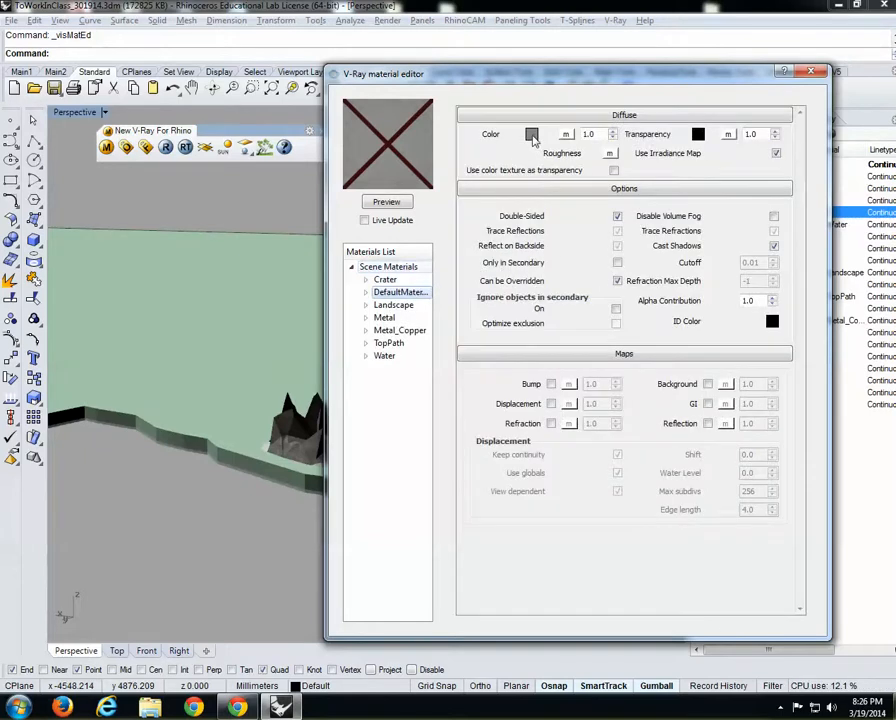
- Set the new material's diffuse color to Light Gray and rename the material TerrainMain
left_click(532, 135)
left_click(352, 237)
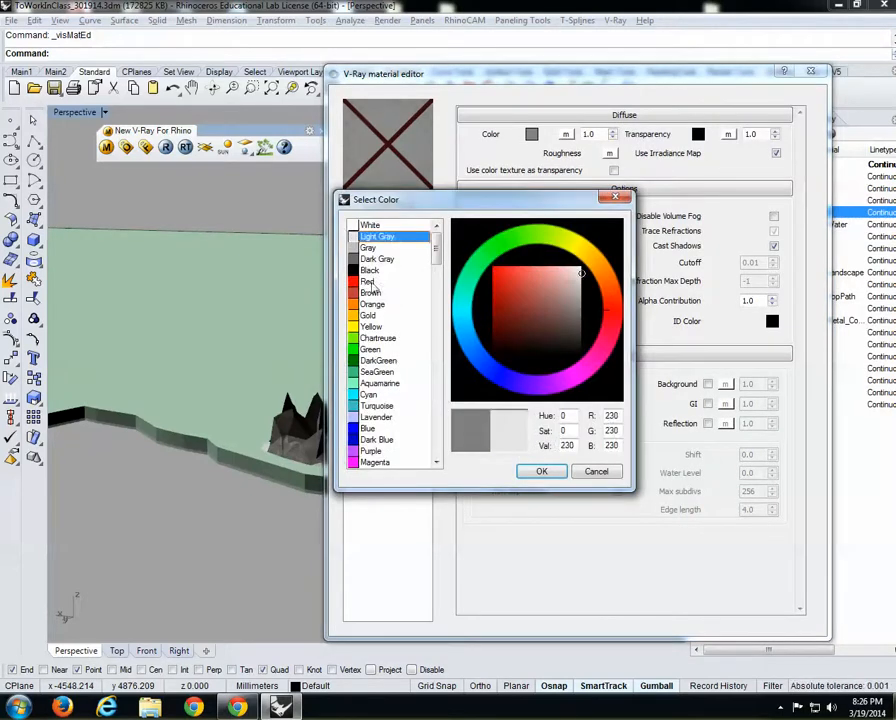
left_click(539, 472)
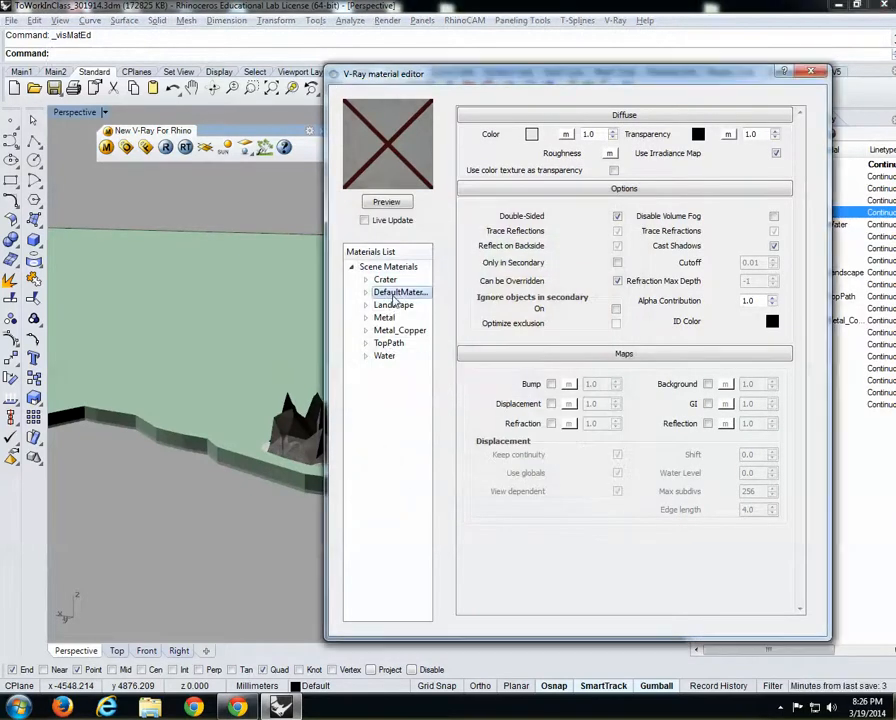
double_click(396, 292)
type("Terrain")
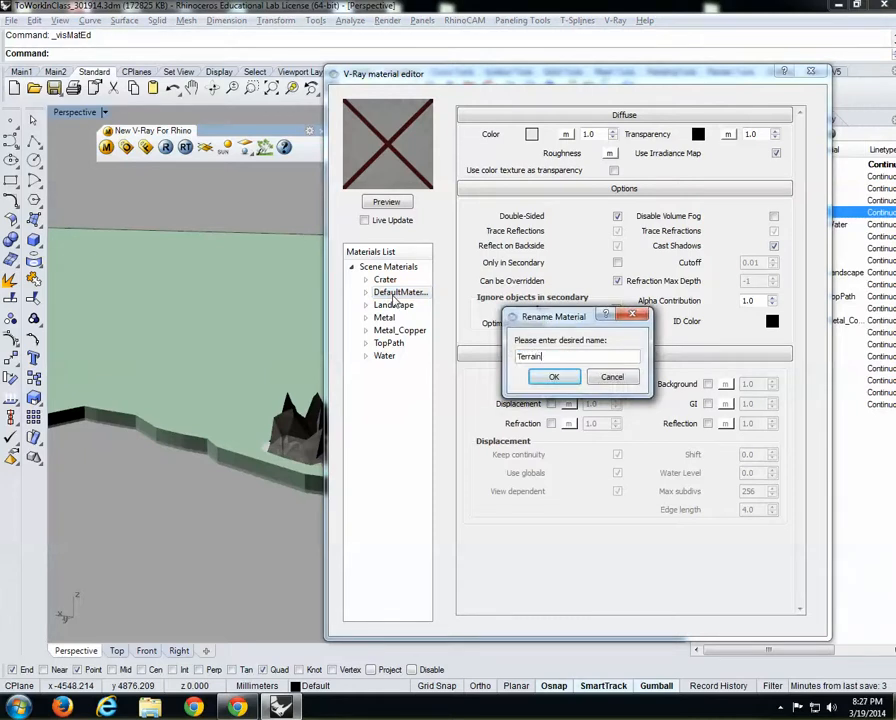
type("Main")
key("Return")
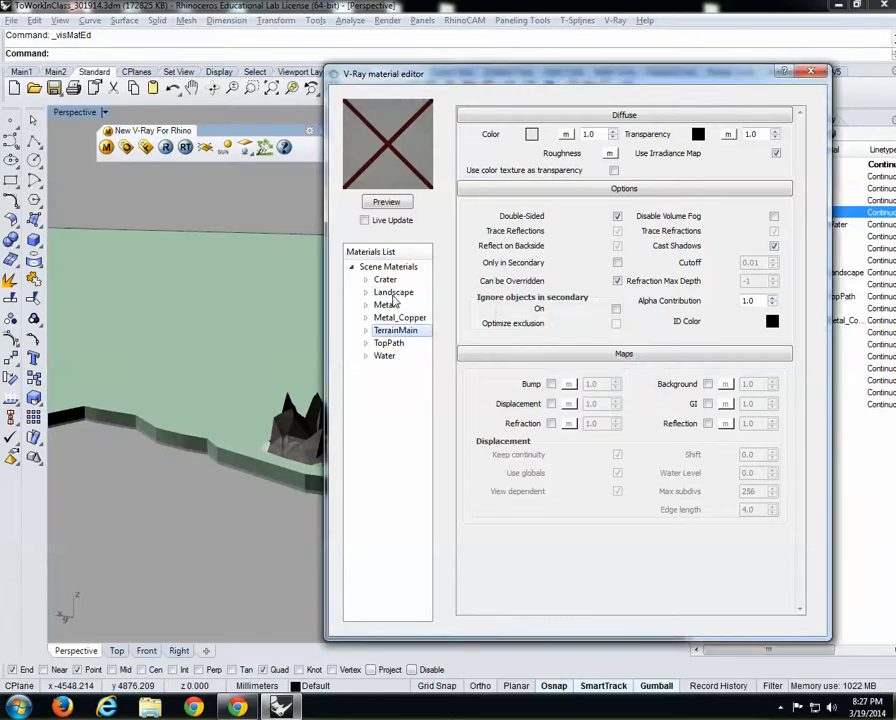
- Apply the TerrainMain material to the Terrain layer
left_click(150, 378)
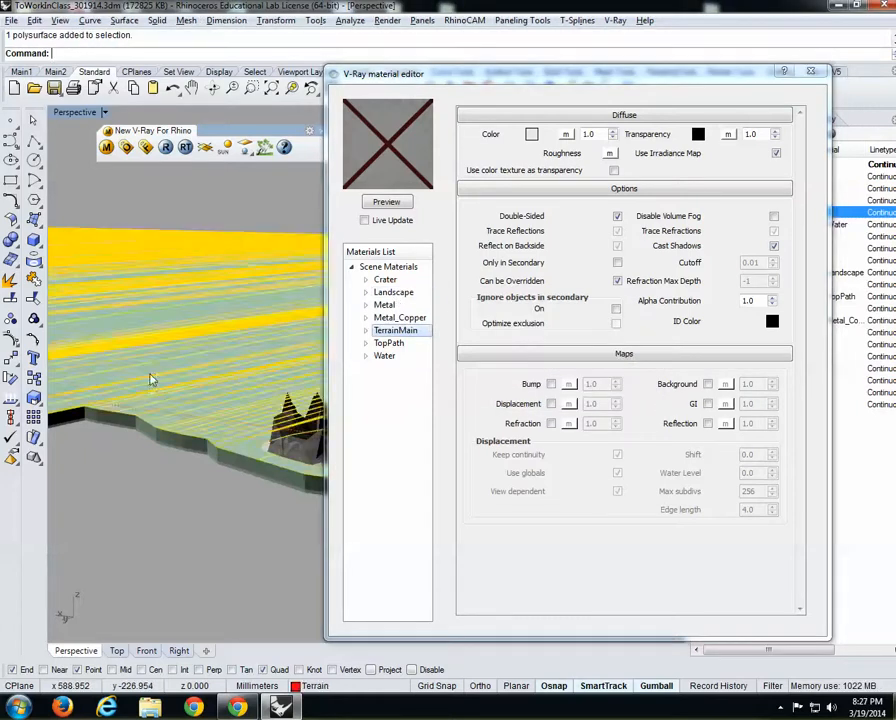
left_click(190, 206)
right_click(400, 331)
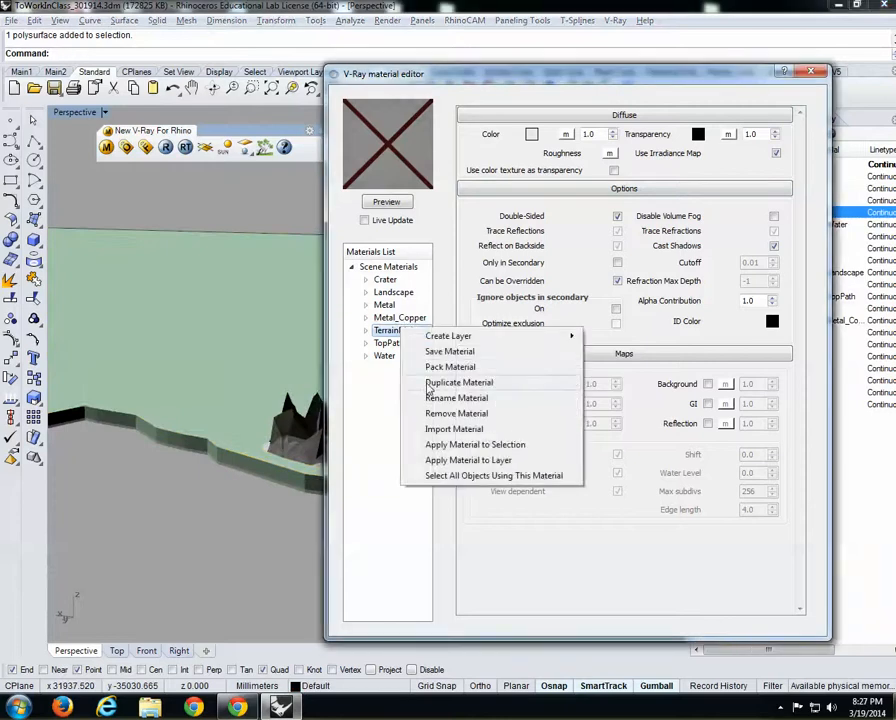
left_click(458, 459)
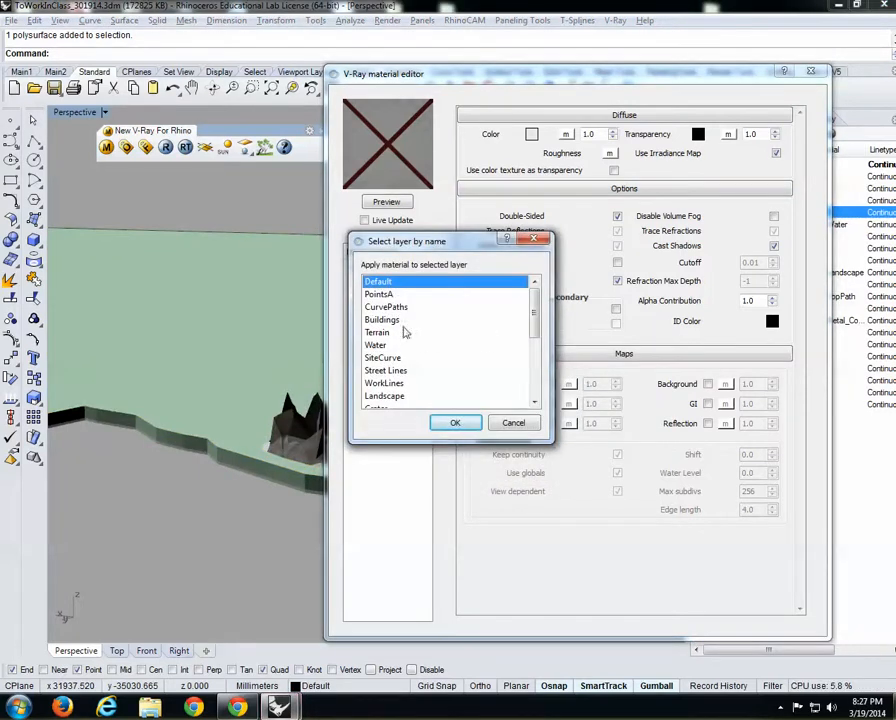
left_click(376, 333)
left_click(455, 423)
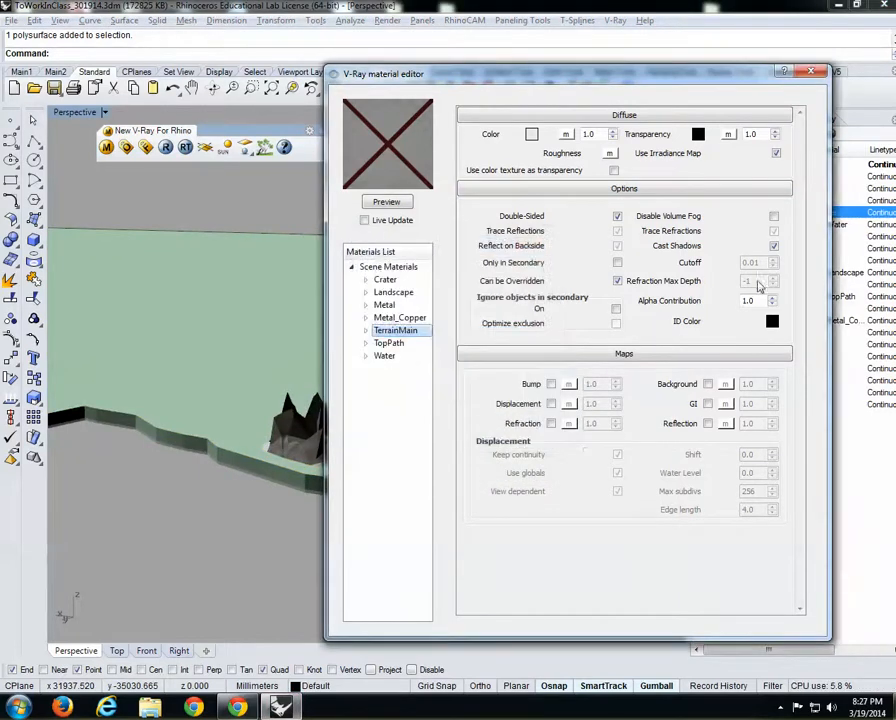
- Select all objects on the Terrain layer, apply the TerrainMain material to the selection, and close the material editor
right_click_drag(219, 318, 250, 303)
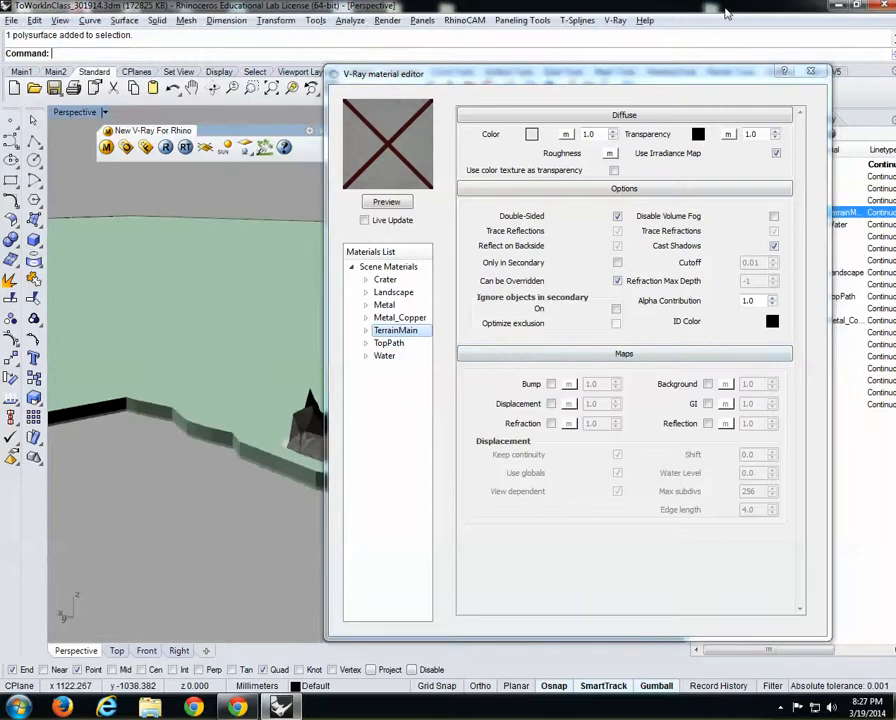
left_click_drag(710, 77, 780, 341)
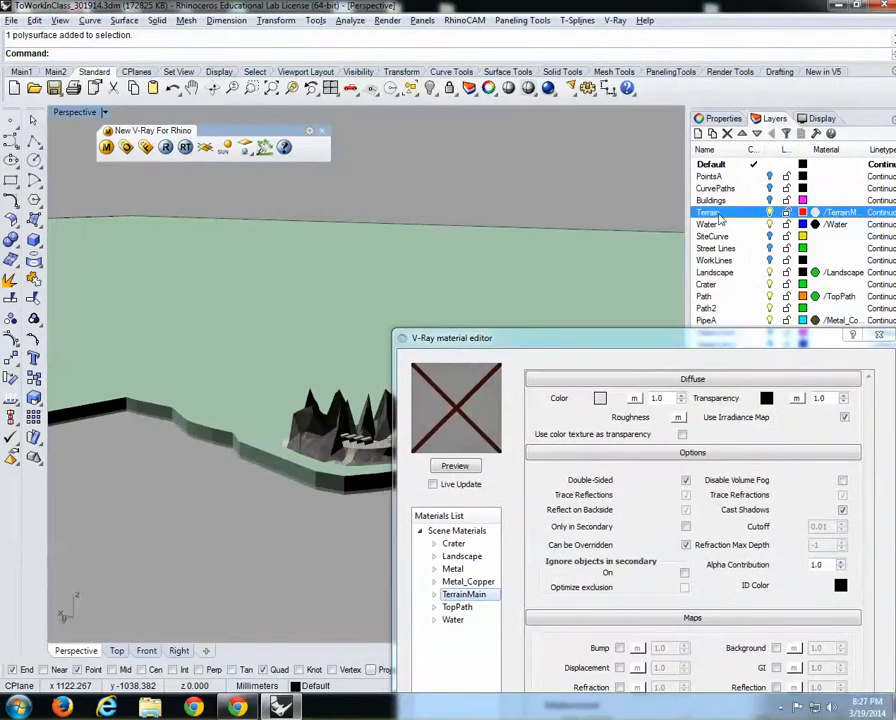
right_click(710, 216)
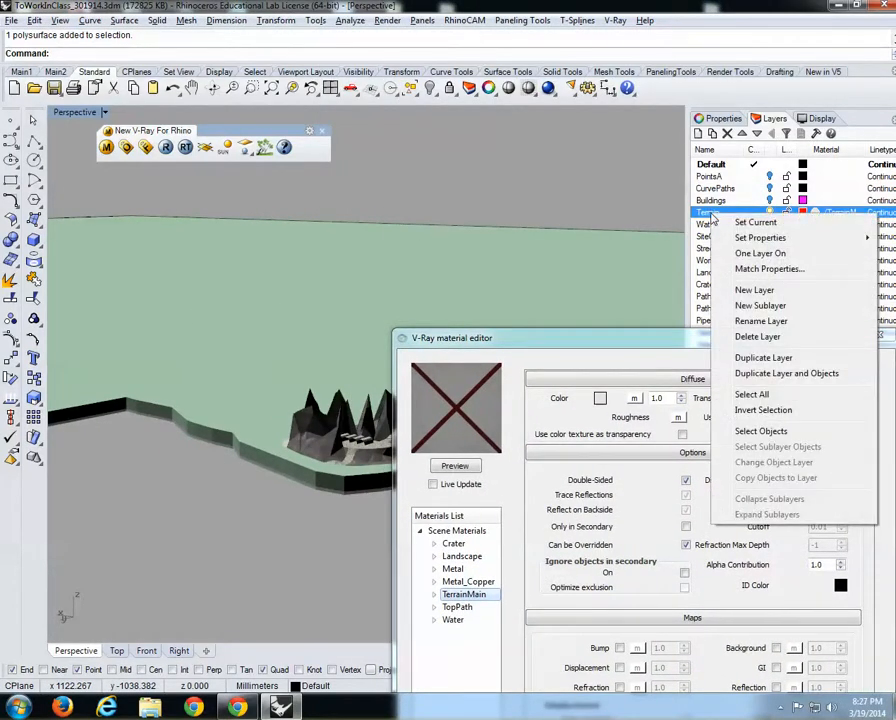
left_click(760, 431)
left_click_drag(670, 337, 671, 195)
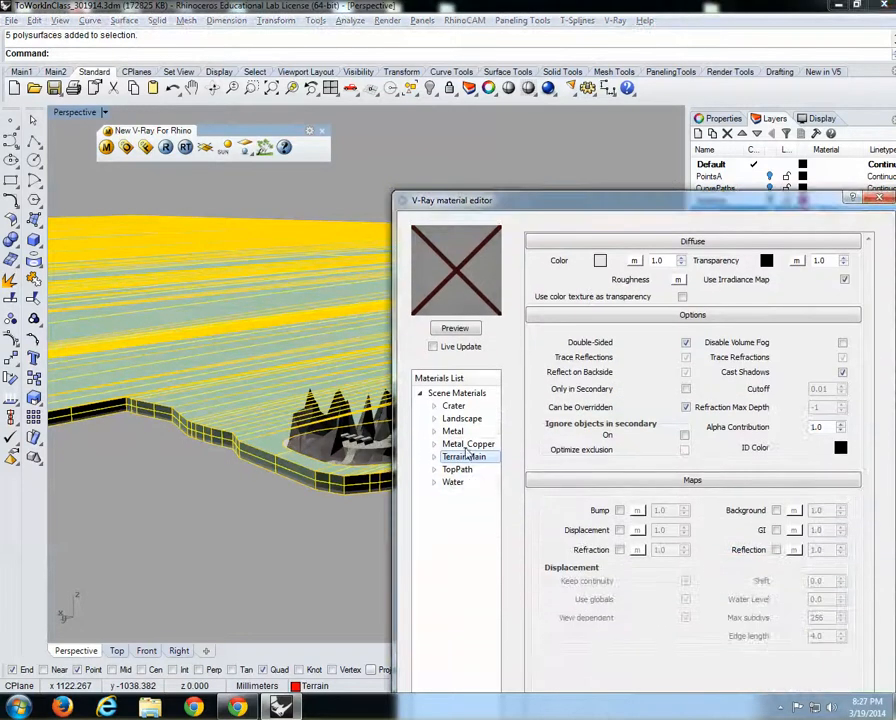
right_click(467, 462)
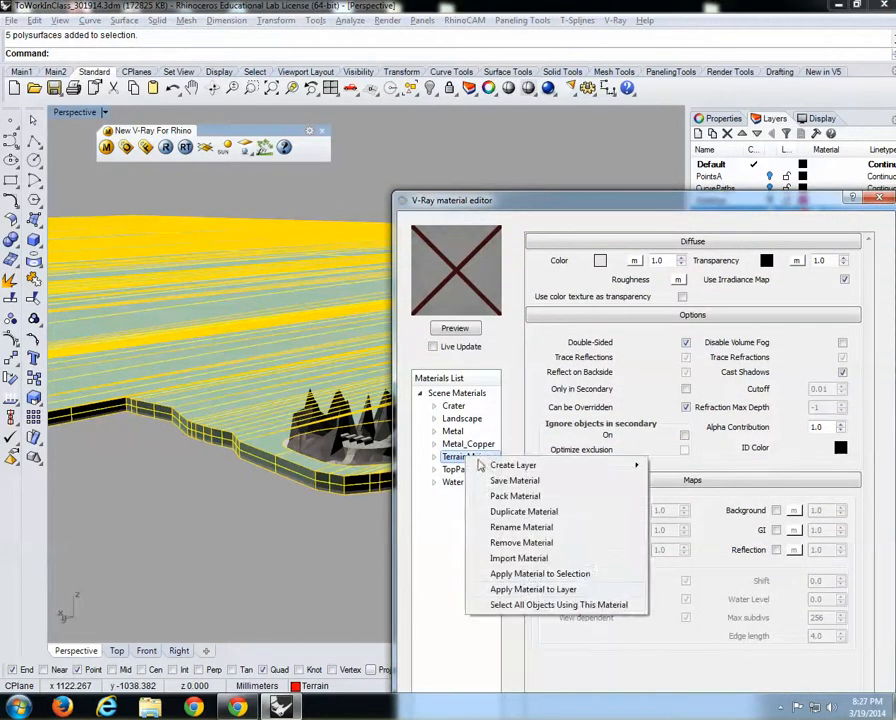
left_click(530, 574)
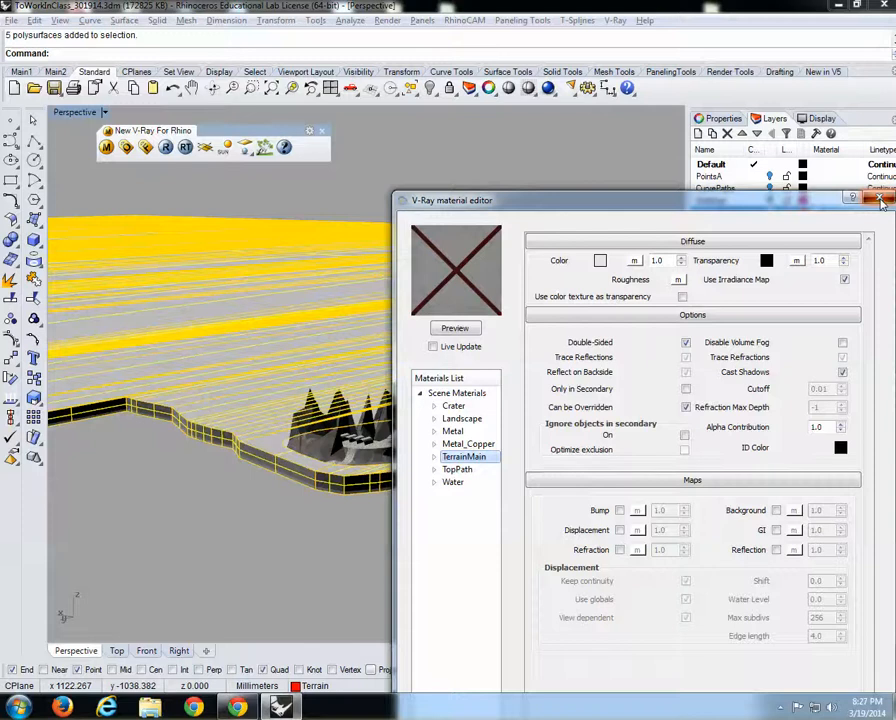
left_click(879, 198)
- Select the large water surface below the terrain, raise it with the gumball in the Front view, and return to the Perspective view
left_click(480, 175)
right_click_drag(430, 402, 410, 600)
left_click(395, 548)
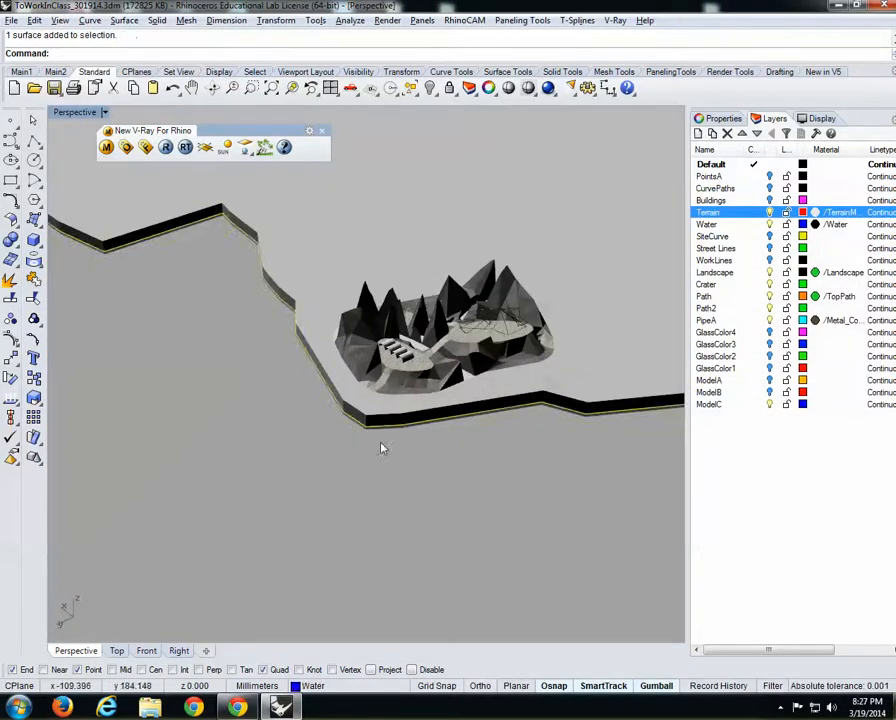
scroll(386, 438, "up", 3)
key("ctrl+Tab")
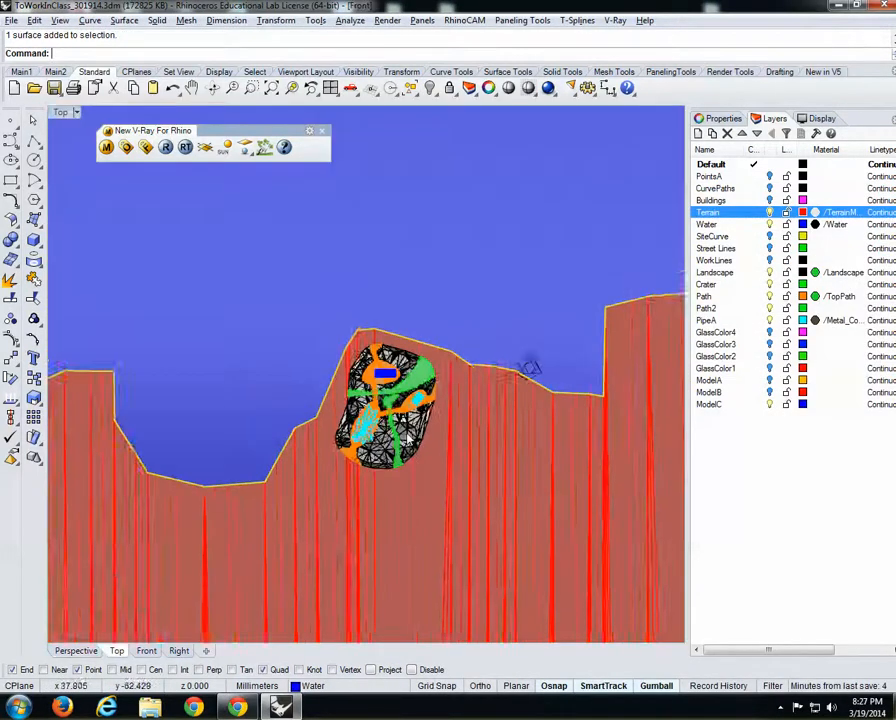
key("ctrl+Tab")
scroll(218, 446, "up", 6)
scroll(402, 500, "up", 10)
left_click_drag(236, 399, 236, 355)
key("Escape")
key("ctrl+Tab")
key("ctrl+Tab")
- Set up a low side view of the island model and widen the perspective camera with Adjust Lens Length
scroll(450, 450, "up", 2)
mouse_move(450, 458)
right_mouse_down()
mouse_move(450, 382)
mouse_move(450, 470)
right_mouse_up()
right_click_drag(447, 461, 422, 488)
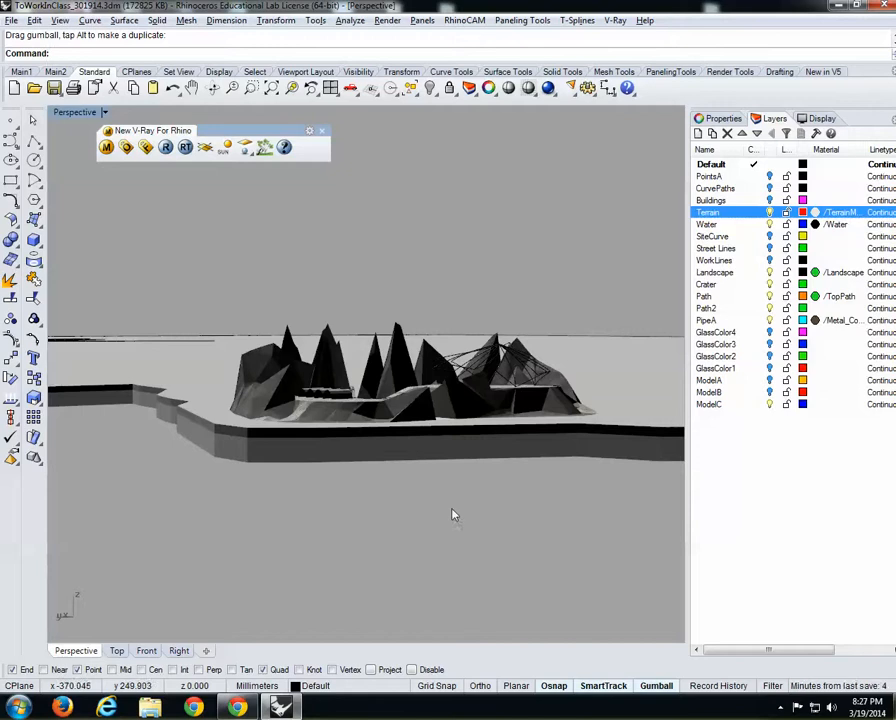
right_click_drag(477, 509, 503, 505)
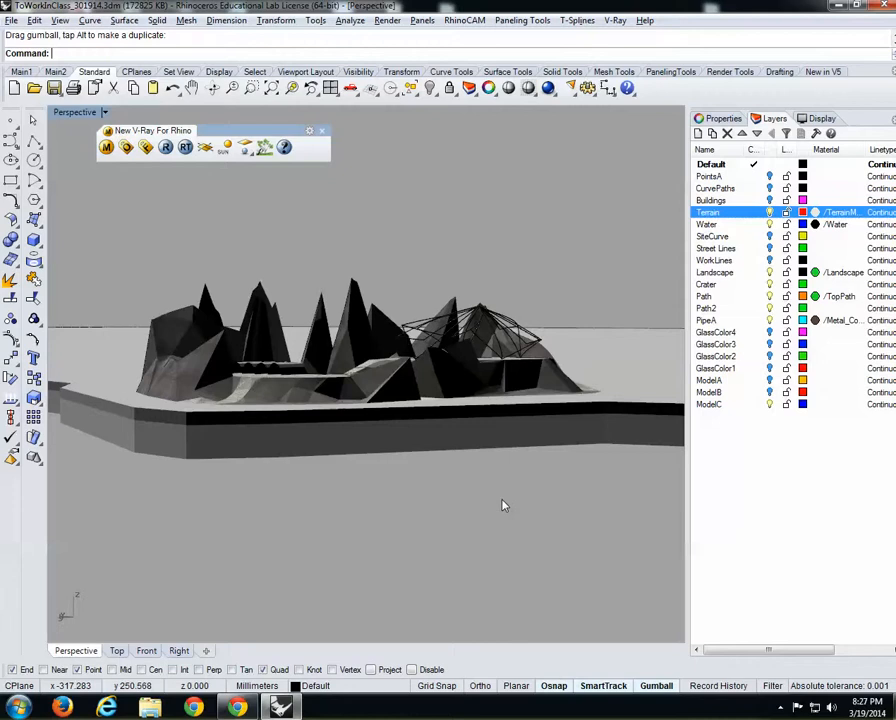
right_click_drag(432, 373, 320, 388)
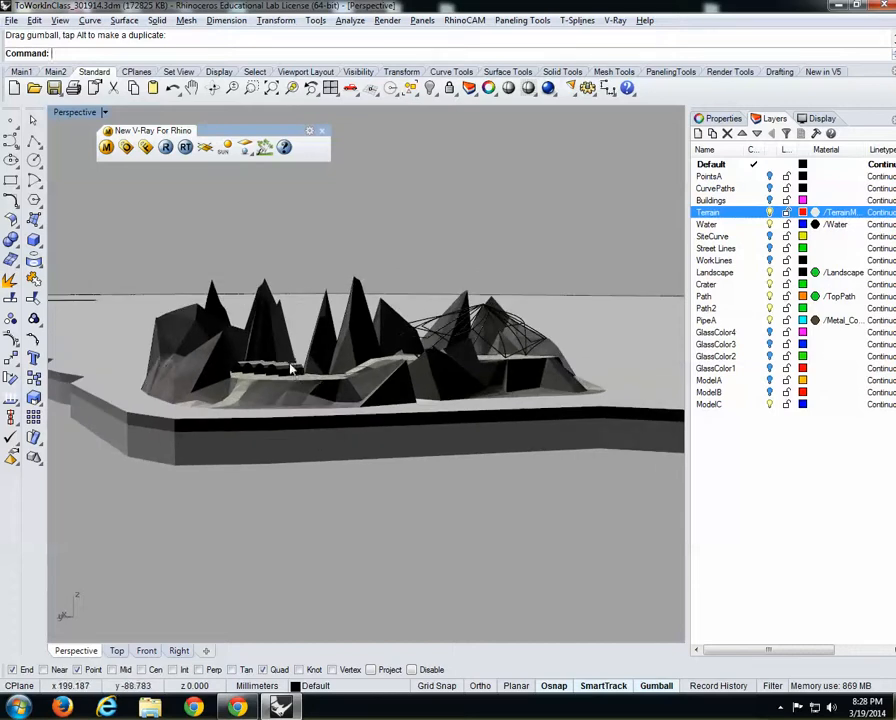
left_click(75, 113)
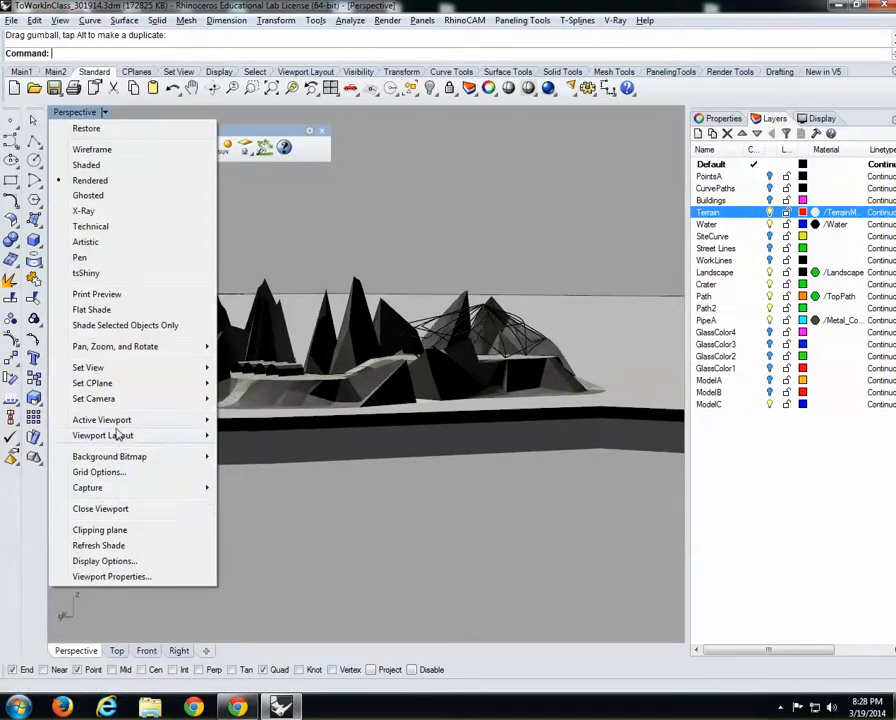
mouse_move(108, 398)
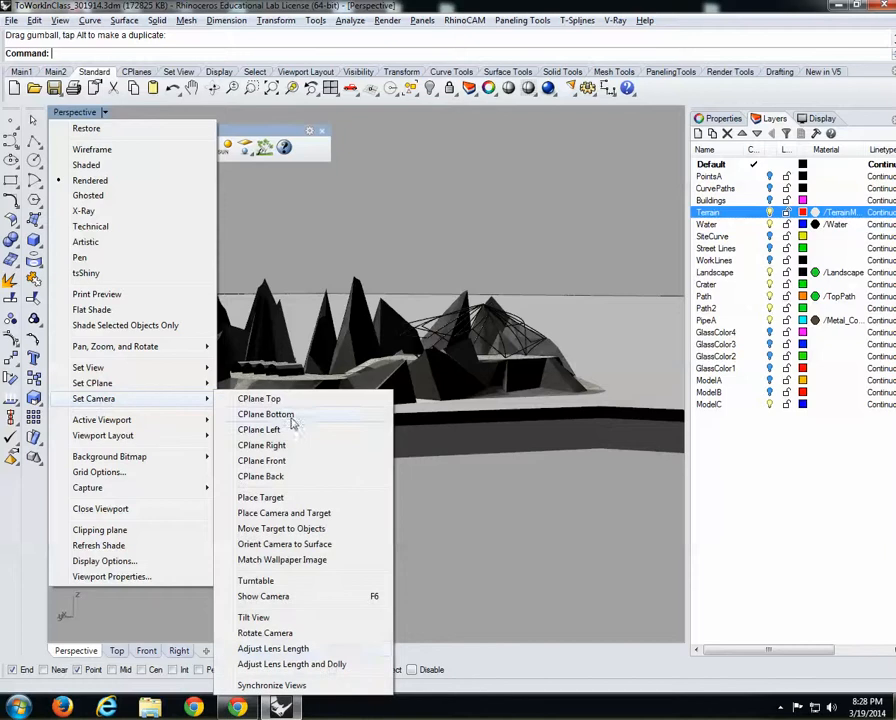
left_click(275, 649)
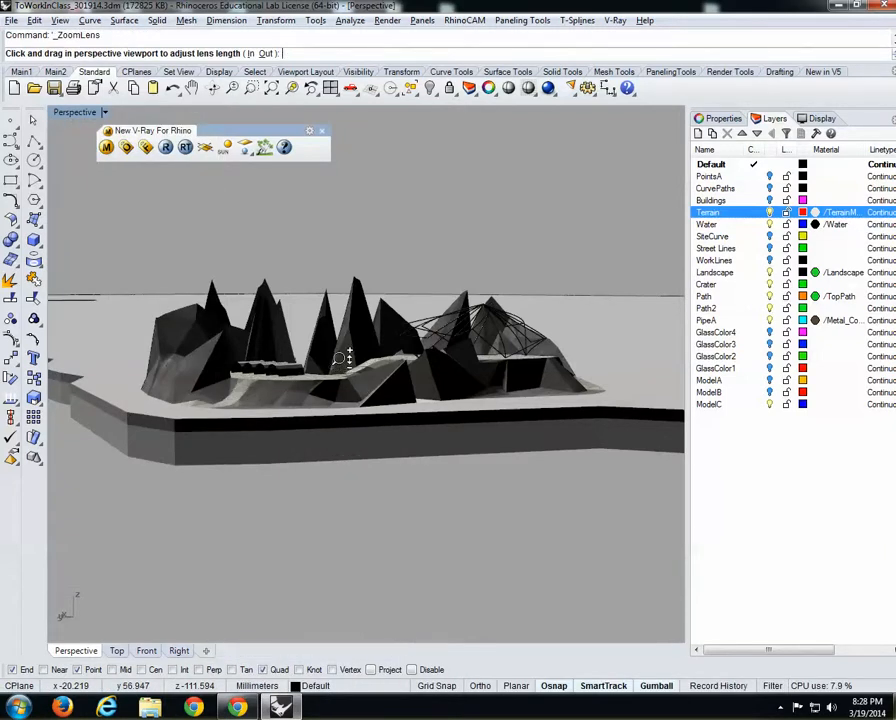
left_click_drag(340, 352, 352, 398)
scroll(352, 393, "up", 9)
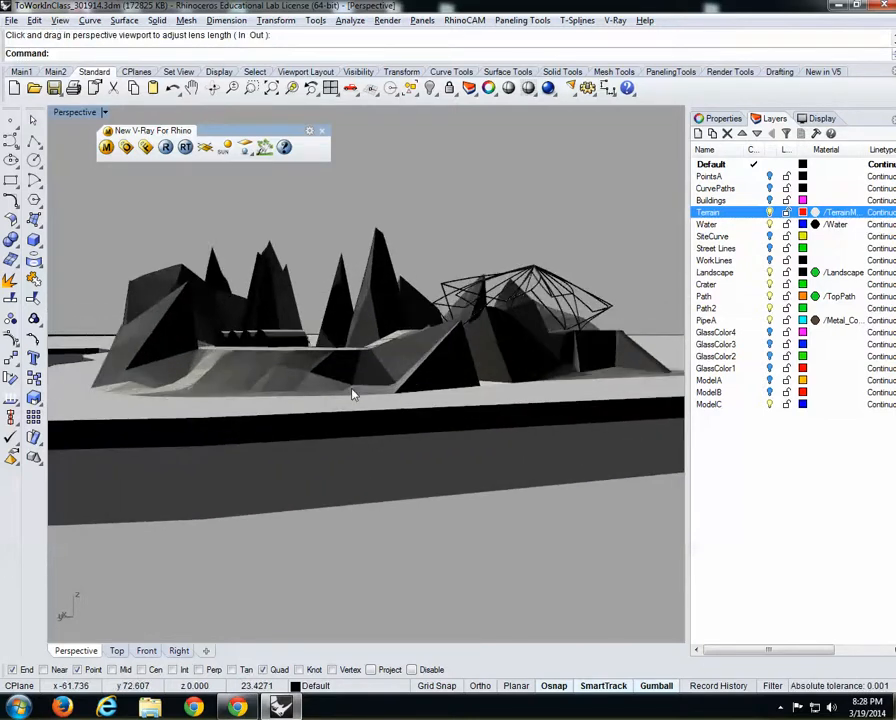
- Widen the camera lens further and frame the island model in a close, low-angle perspective across the terrain edge
right_click(343, 350)
left_click_drag(348, 322, 370, 366)
right_click(368, 394)
key("Escape")
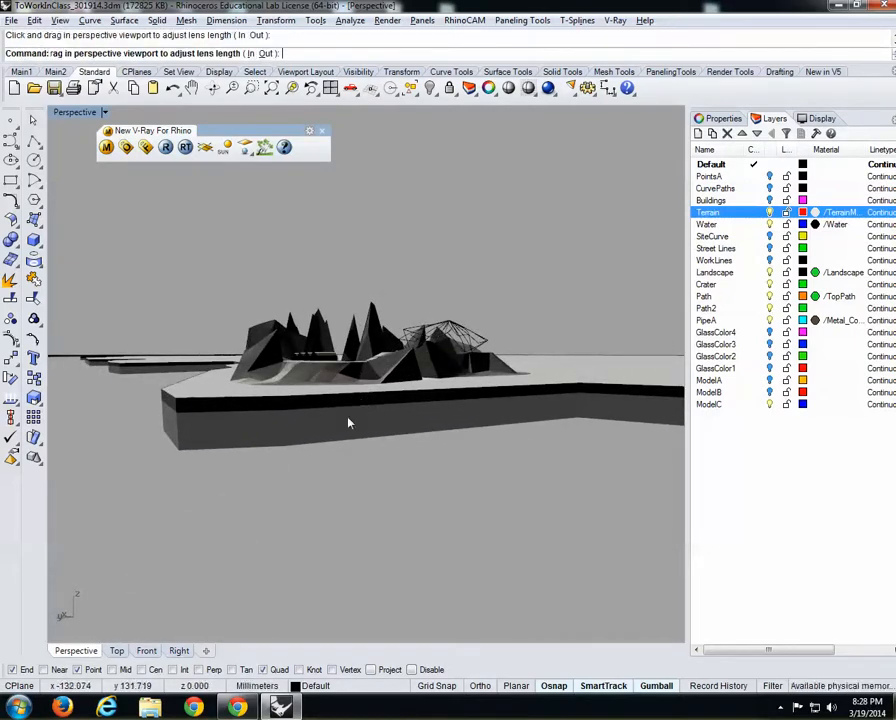
scroll(342, 414, "up", 2)
right_click_drag(314, 398, 334, 398)
scroll(388, 394, "up", 5)
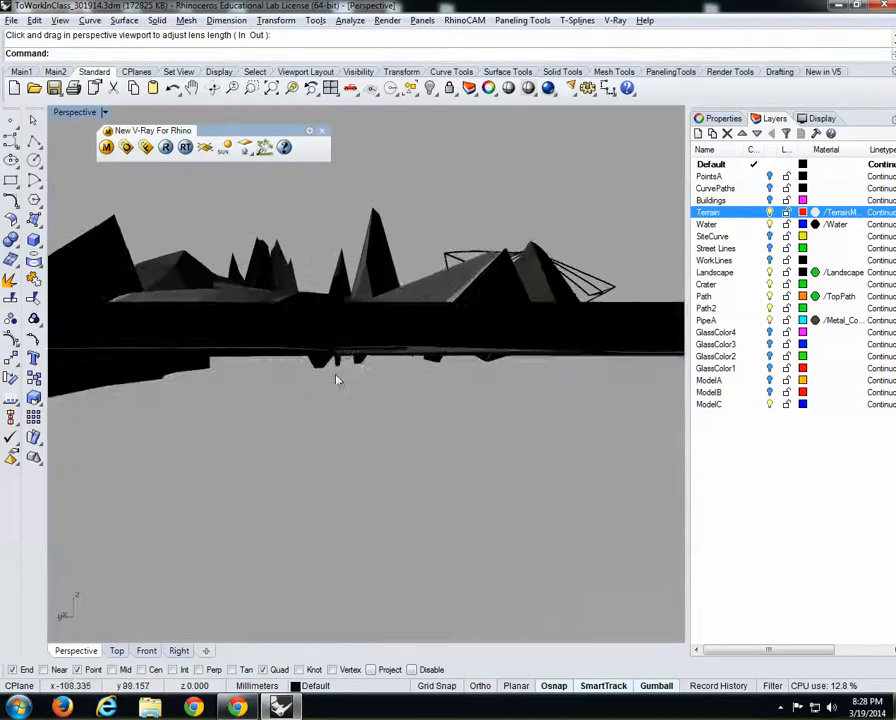
scroll(358, 383, "down", 4)
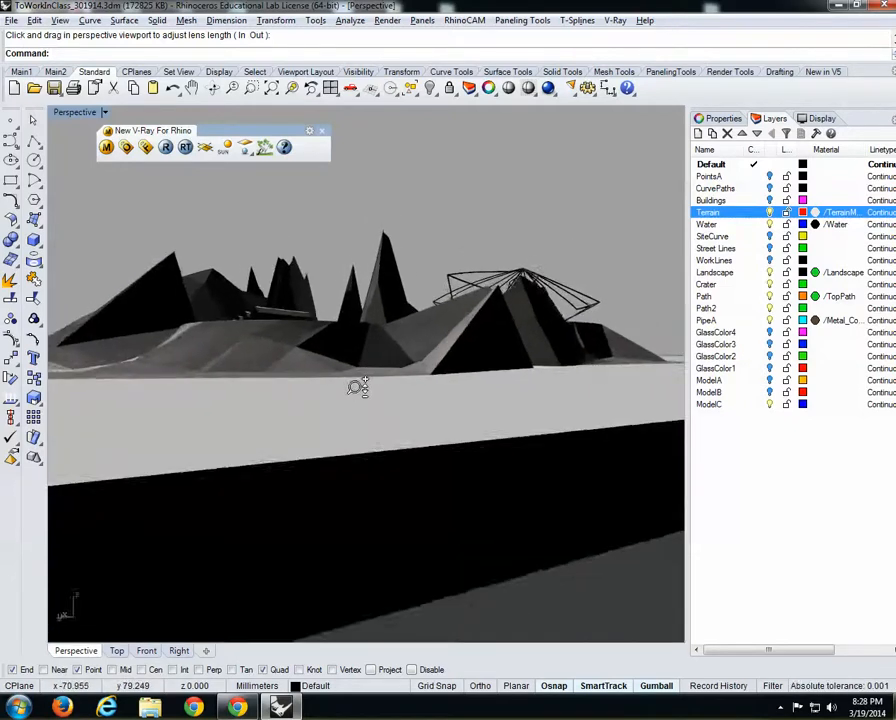
right_click_drag(356, 394, 326, 436)
- Save the current perspective view as a named view called Camera1 and close the named views list
left_click(78, 112)
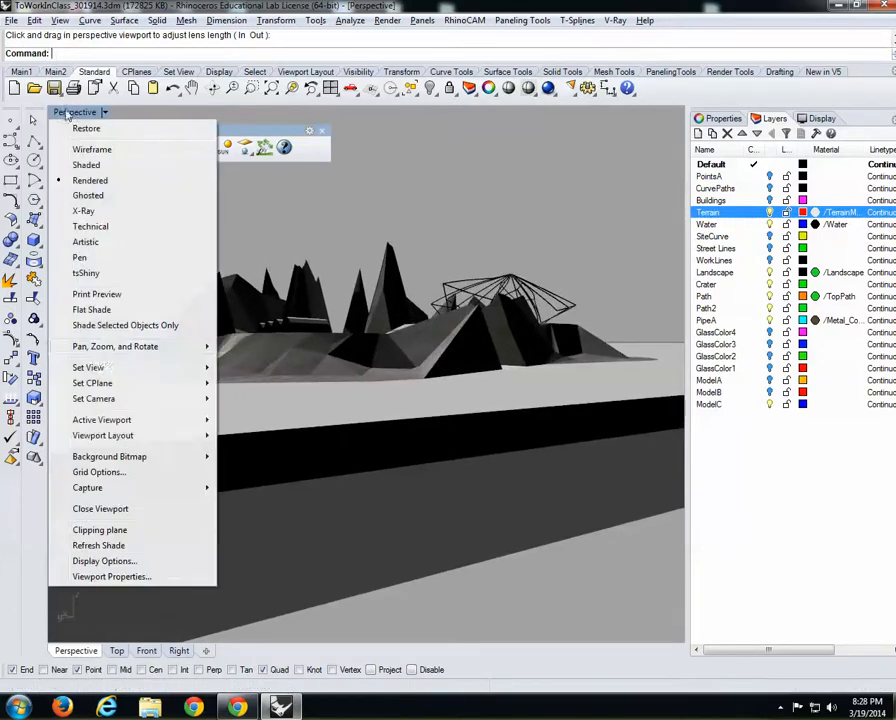
mouse_move(138, 372)
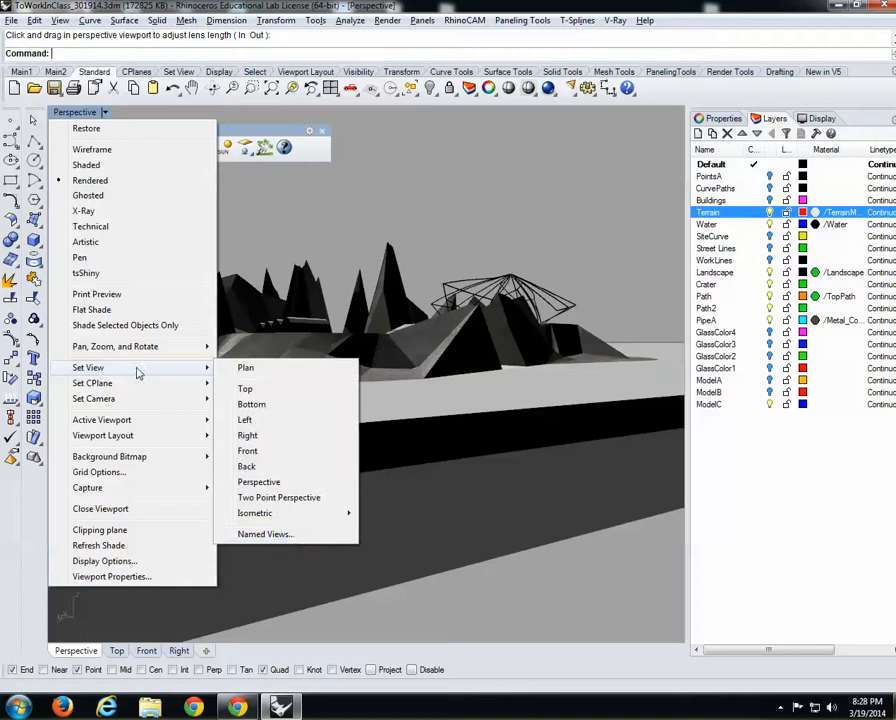
left_click(286, 535)
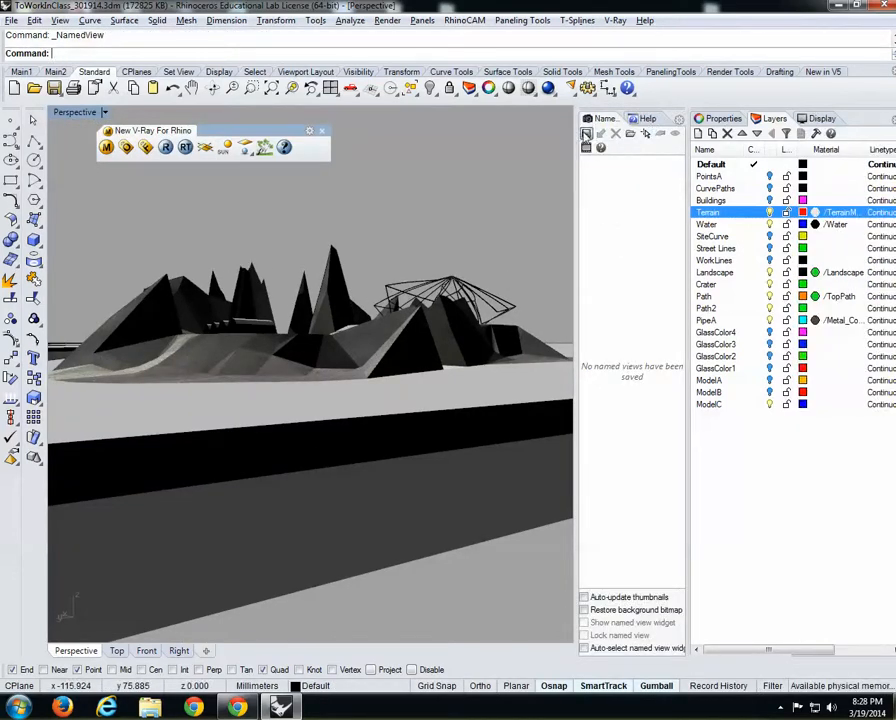
left_click(601, 147)
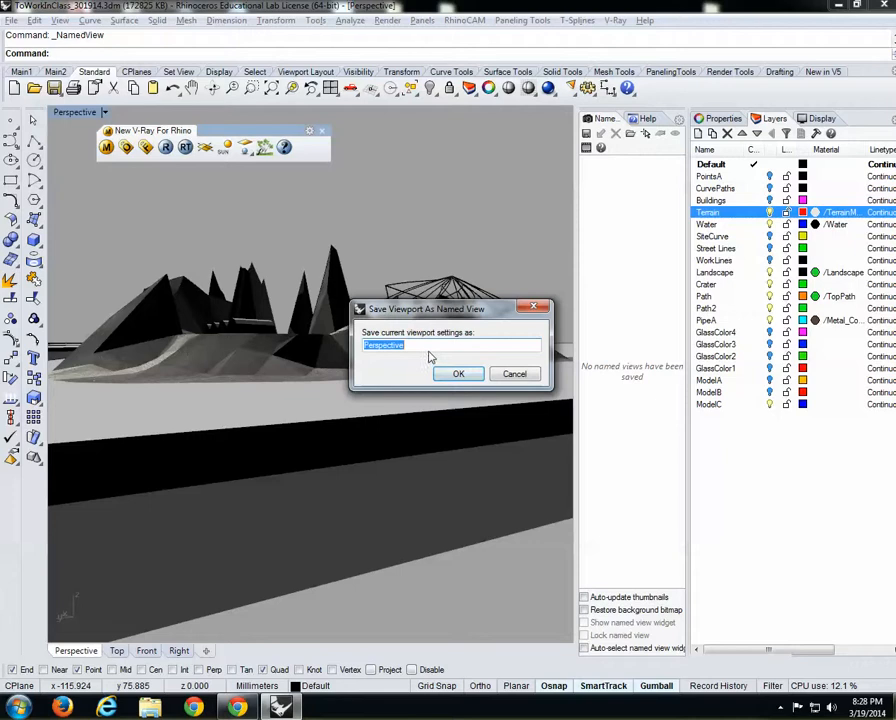
type("Cmaera")
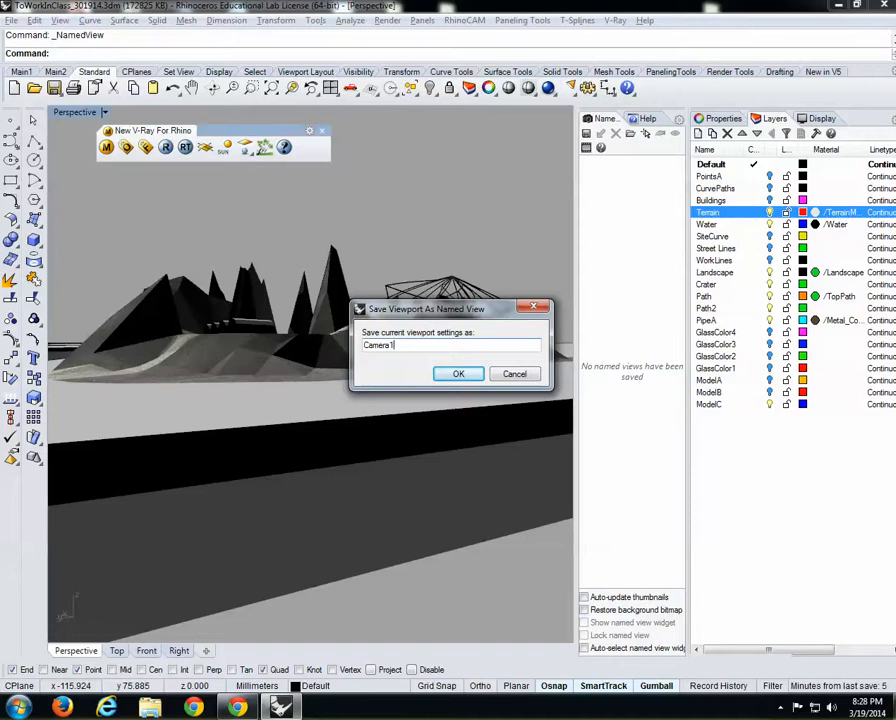
key("Return")
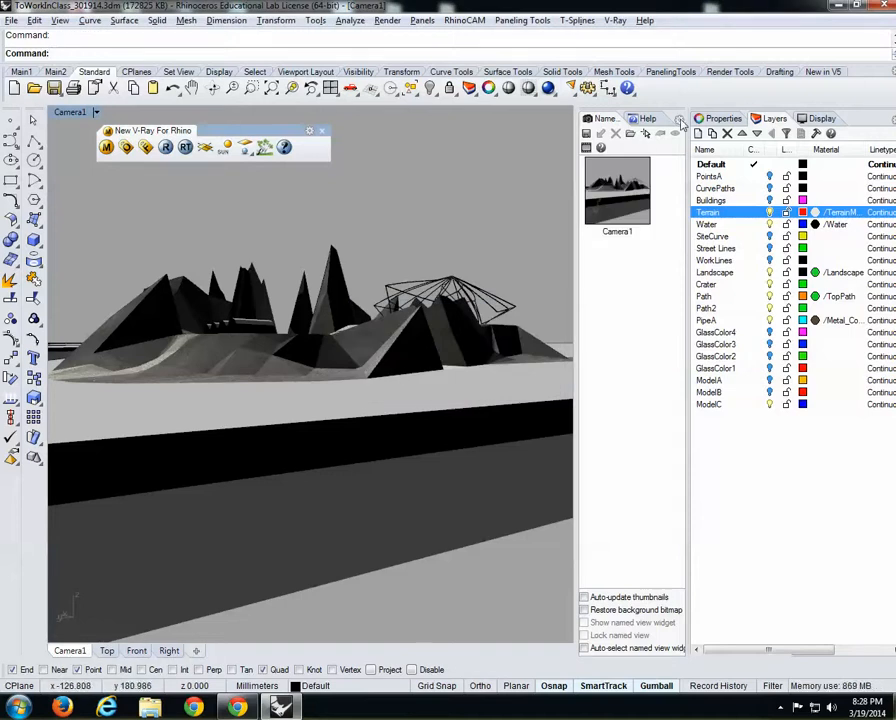
left_click(683, 120)
left_click(724, 532)
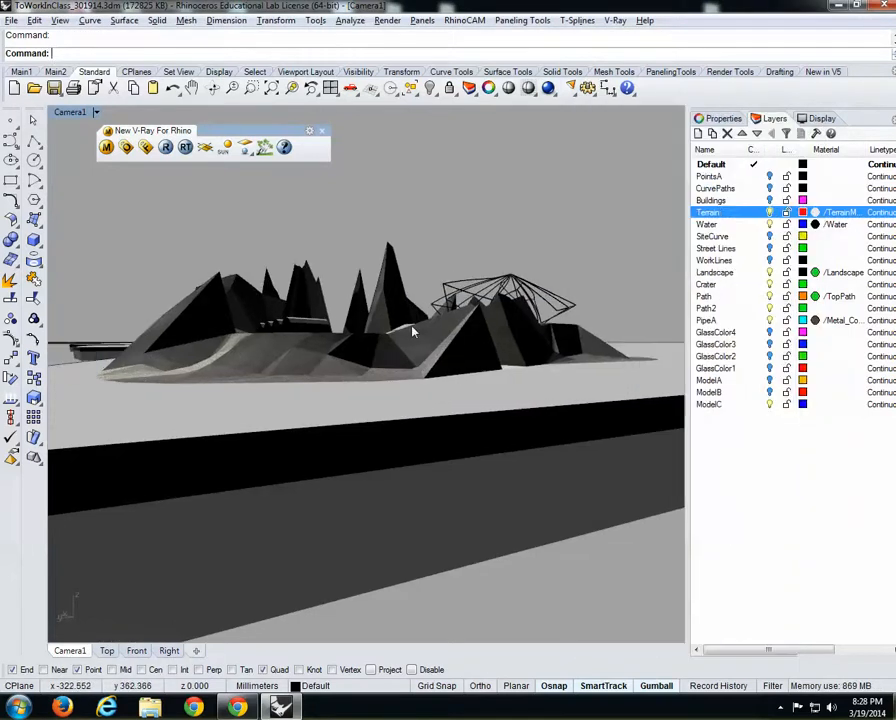
- Test-render the Camera1 view with V-Ray, stop it, and pull the camera back to show the whole base edge around the island
left_click(166, 147)
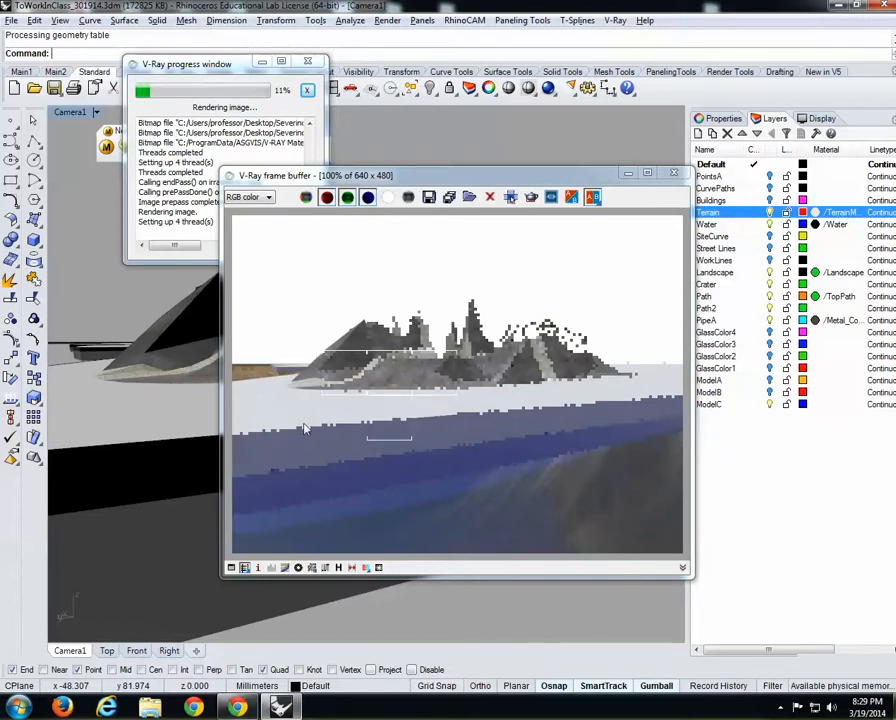
left_click(675, 176)
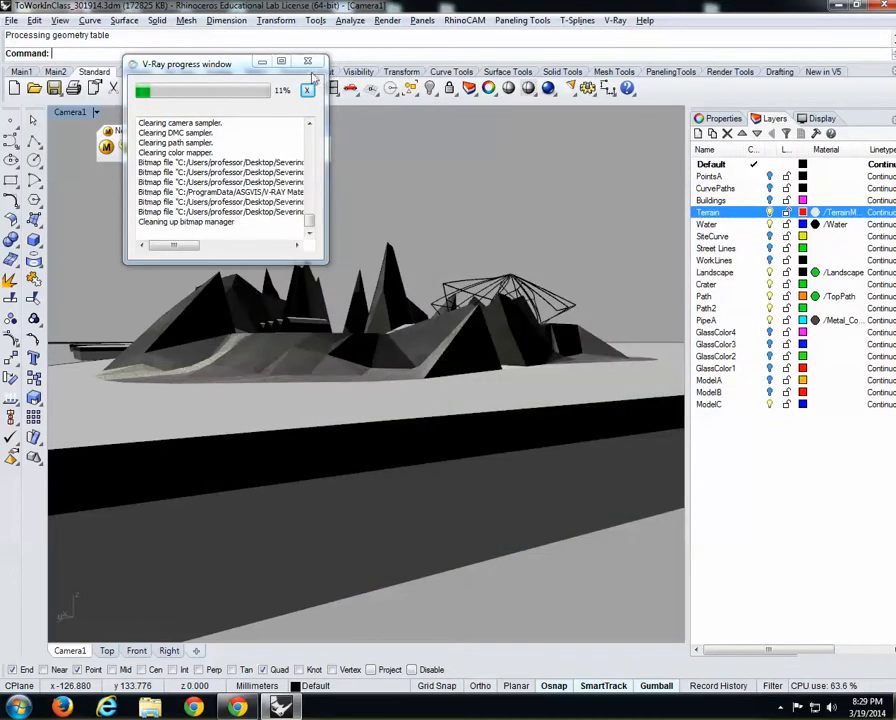
scroll(375, 409, "down", 3)
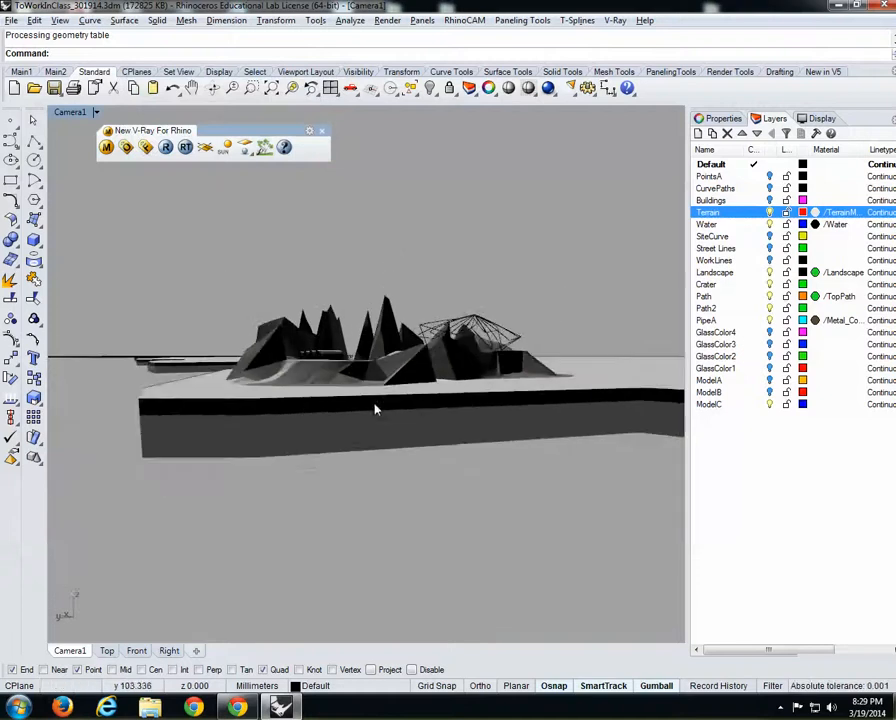
right_click_drag(340, 434, 358, 420)
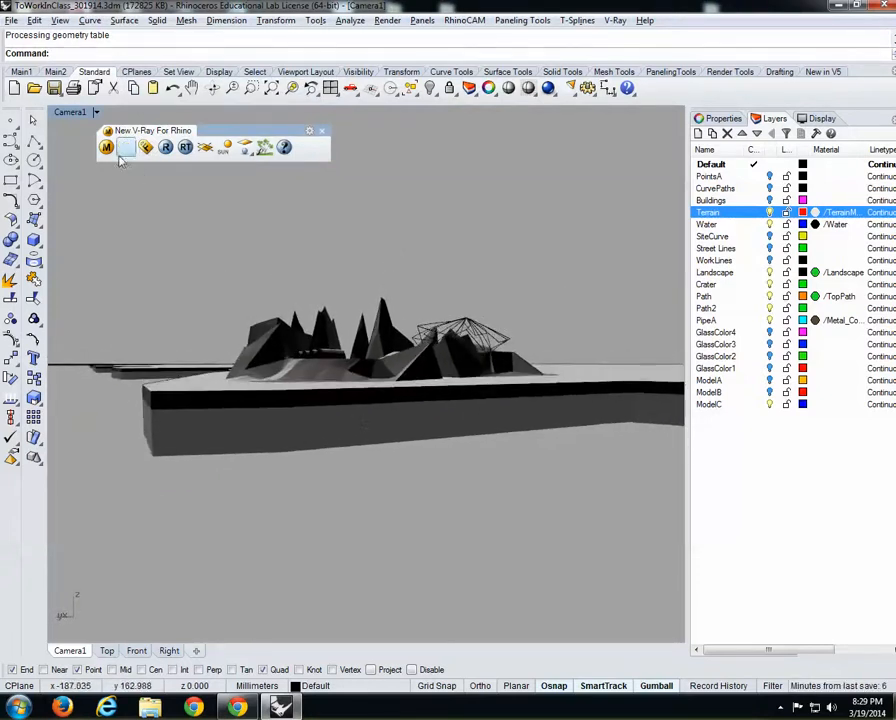
- Render the reframed Camera1 view, inspect the island's reflection in the water up close, and close the render windows
left_click(107, 148)
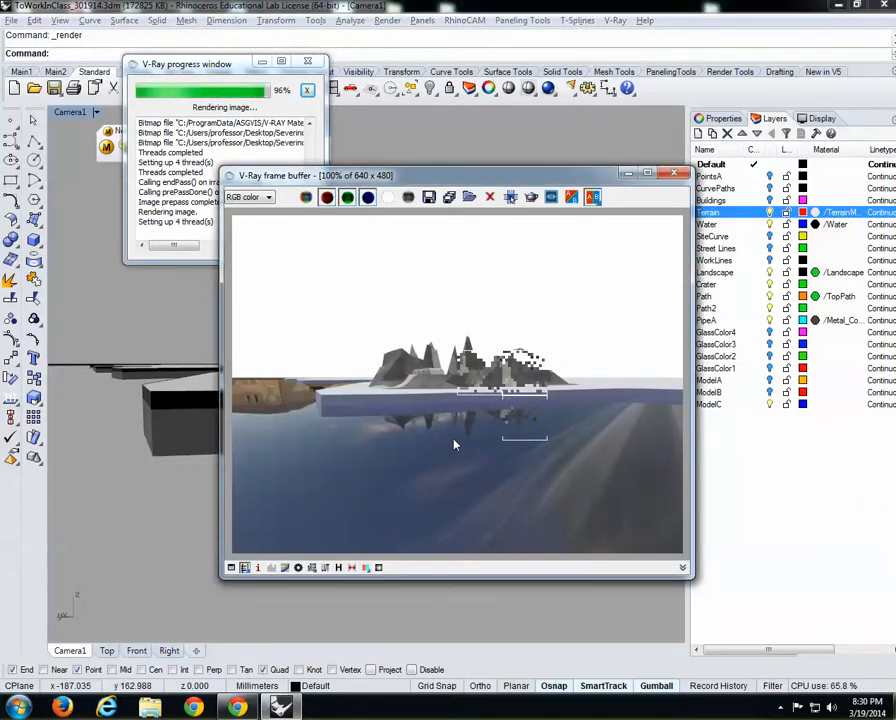
scroll(454, 444, "up", 2)
scroll(508, 390, "down", 1)
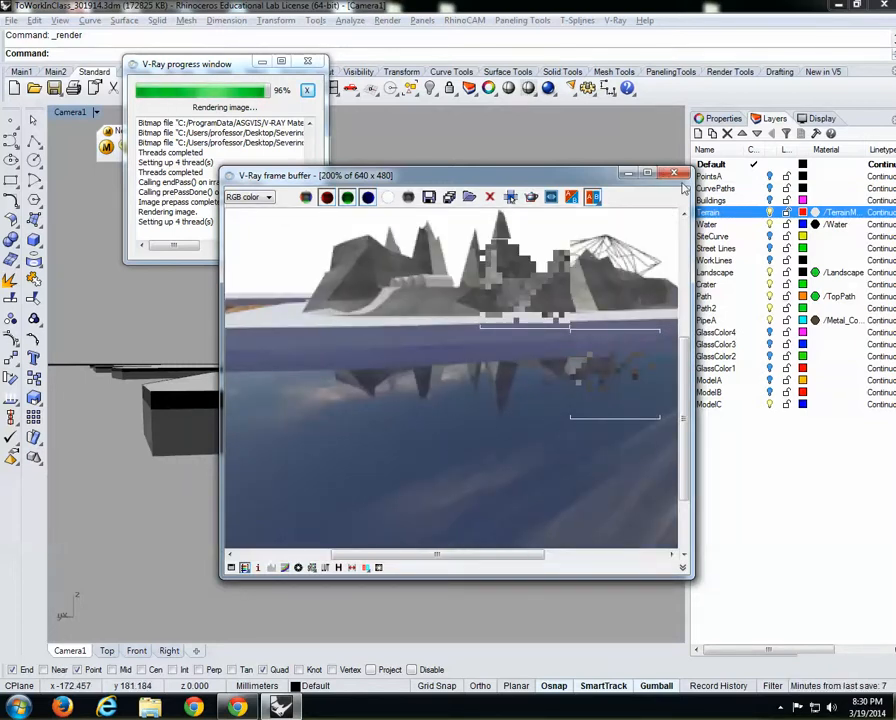
left_click(673, 174)
left_click(310, 62)
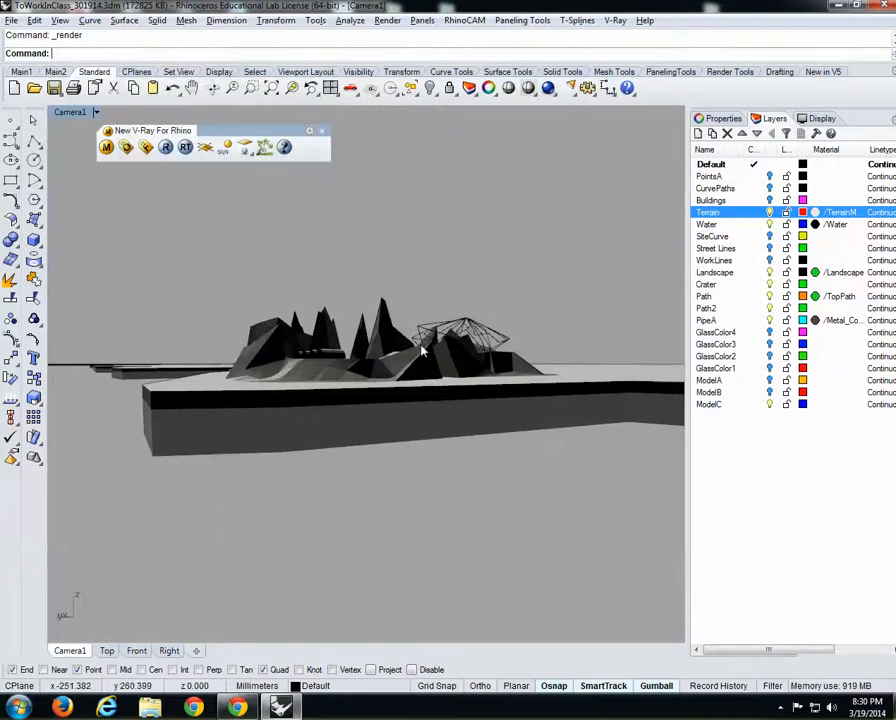
- Load a second water material from file into the scene materials of the V-Ray material editor
left_click(106, 147)
left_click_drag(510, 205, 494, 174)
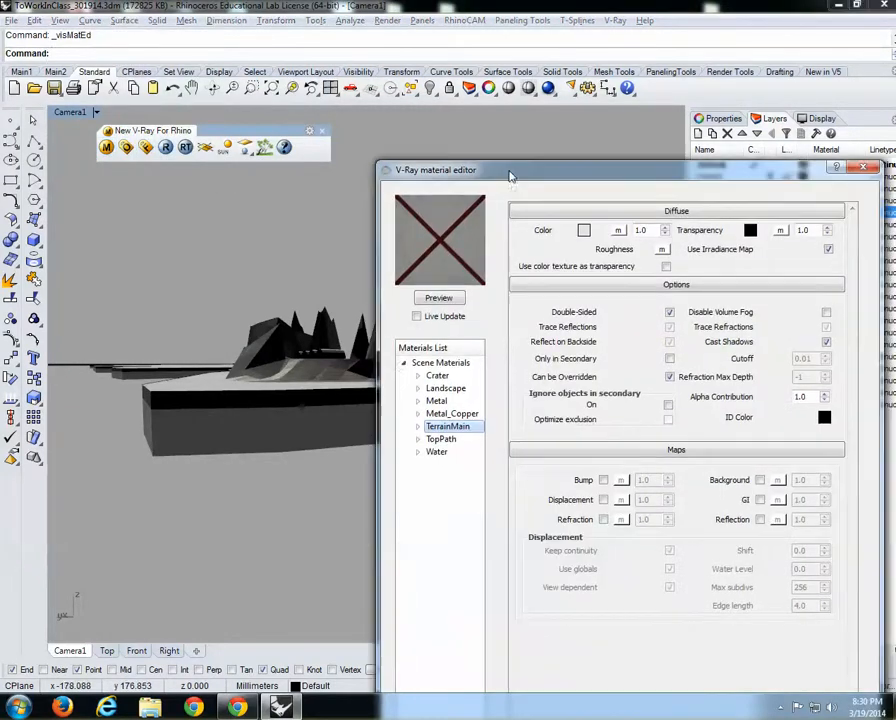
right_click(450, 363)
left_click(503, 385)
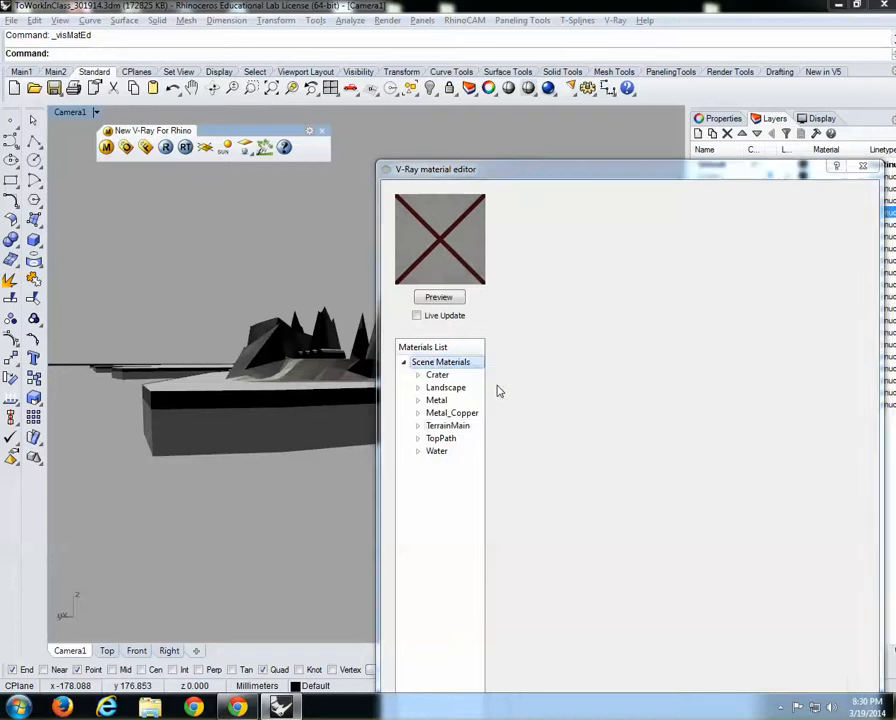
left_click(272, 320)
double_click(270, 325)
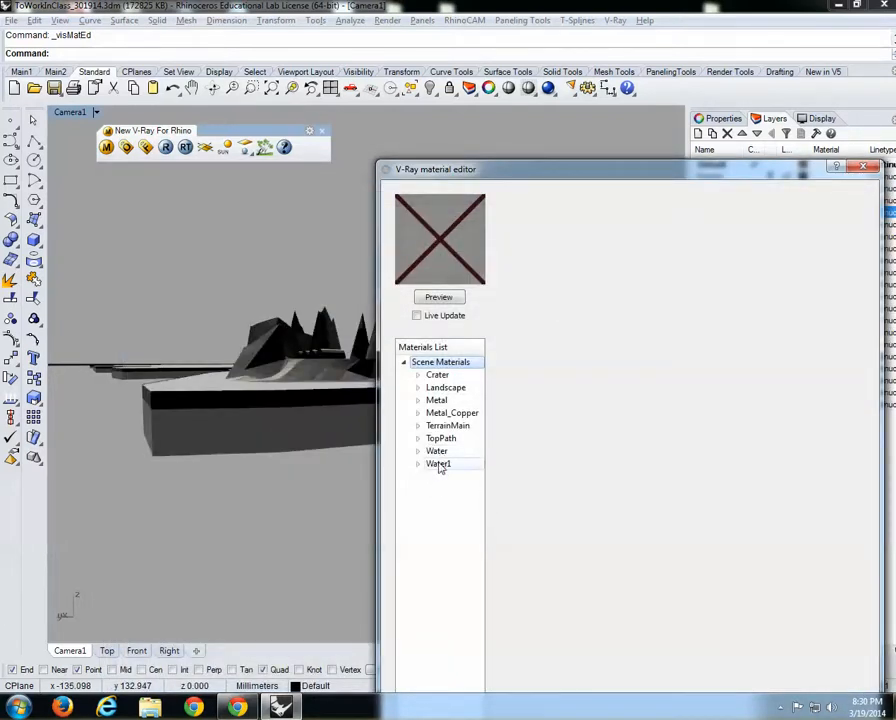
- Apply the Water1 material to the selected water surface, preview the material, and close the material editor
left_click(353, 397)
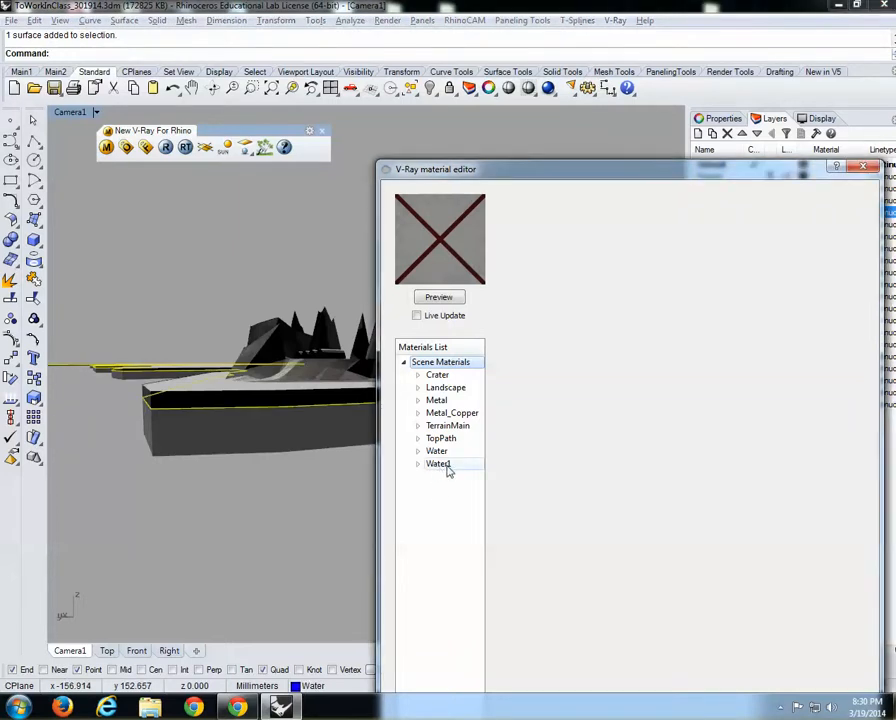
right_click(448, 471)
left_click(498, 586)
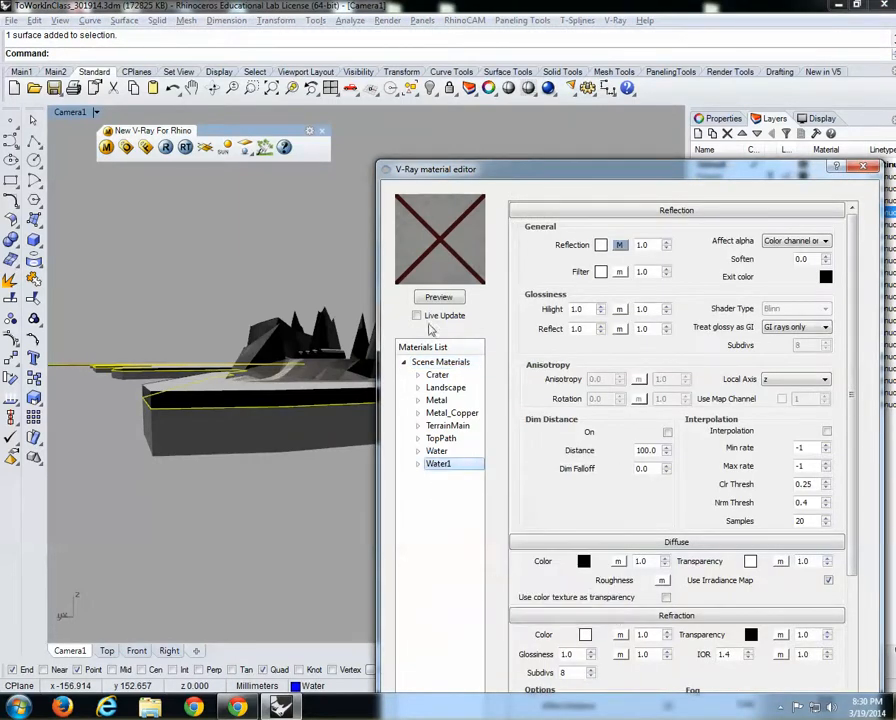
left_click(442, 297)
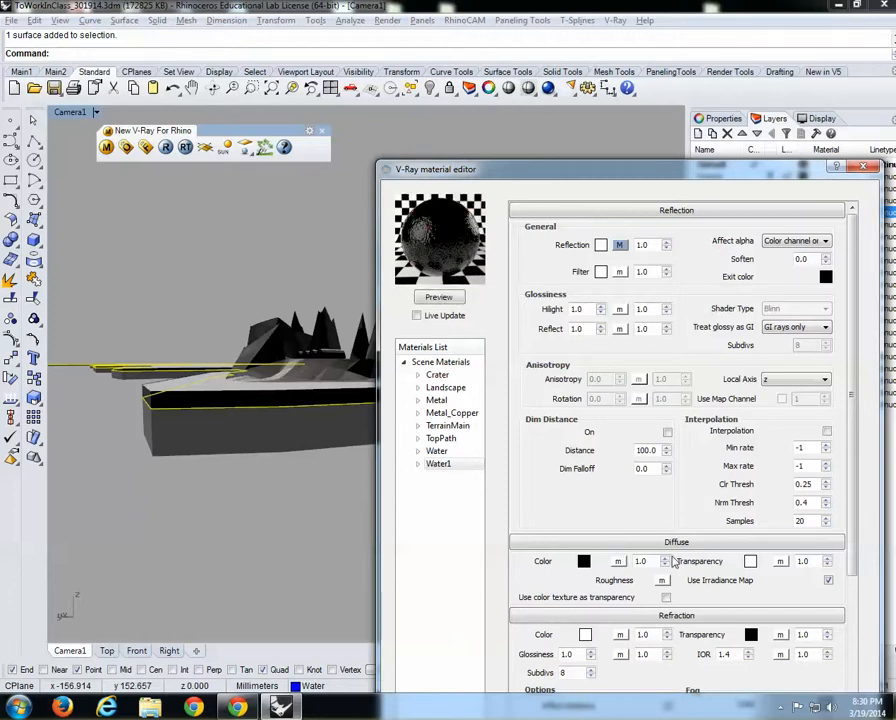
left_click_drag(851, 488, 857, 519)
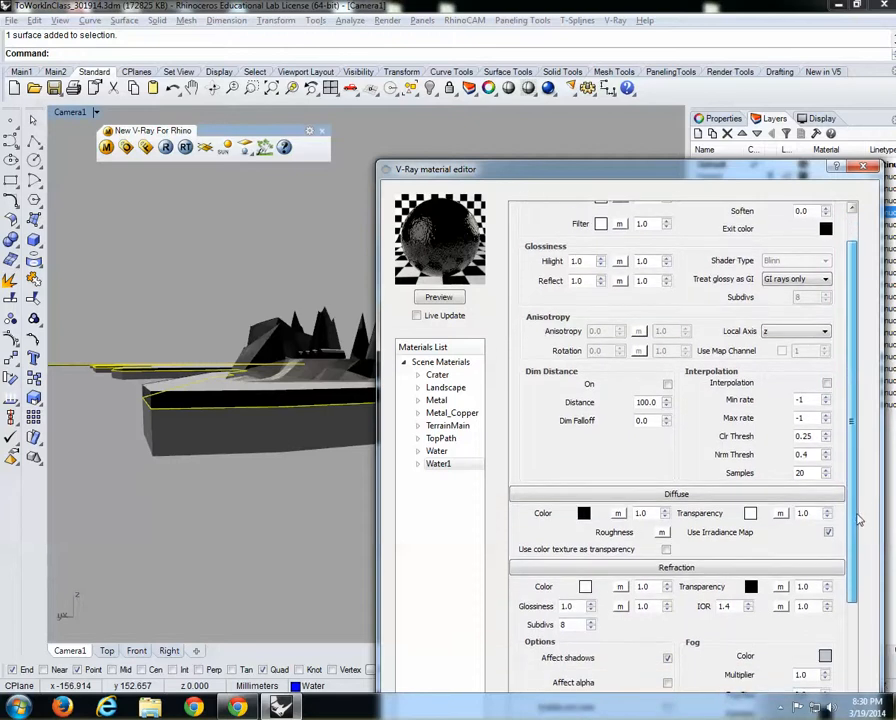
left_click(866, 168)
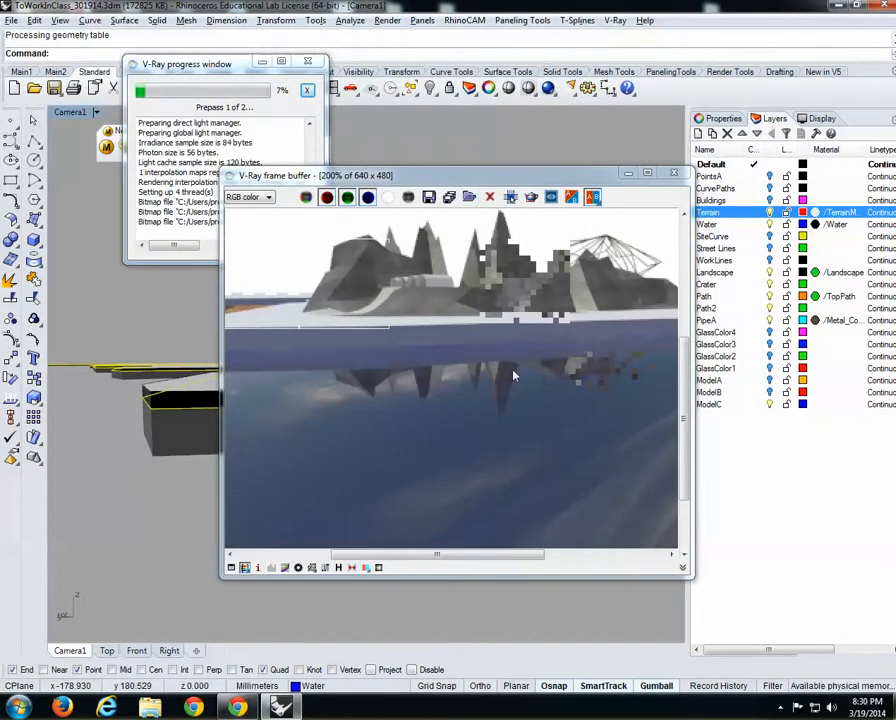
- Render the Camera1 view with the Water1 material, check the whole image, and close the render windows
scroll(514, 378, "down", 2)
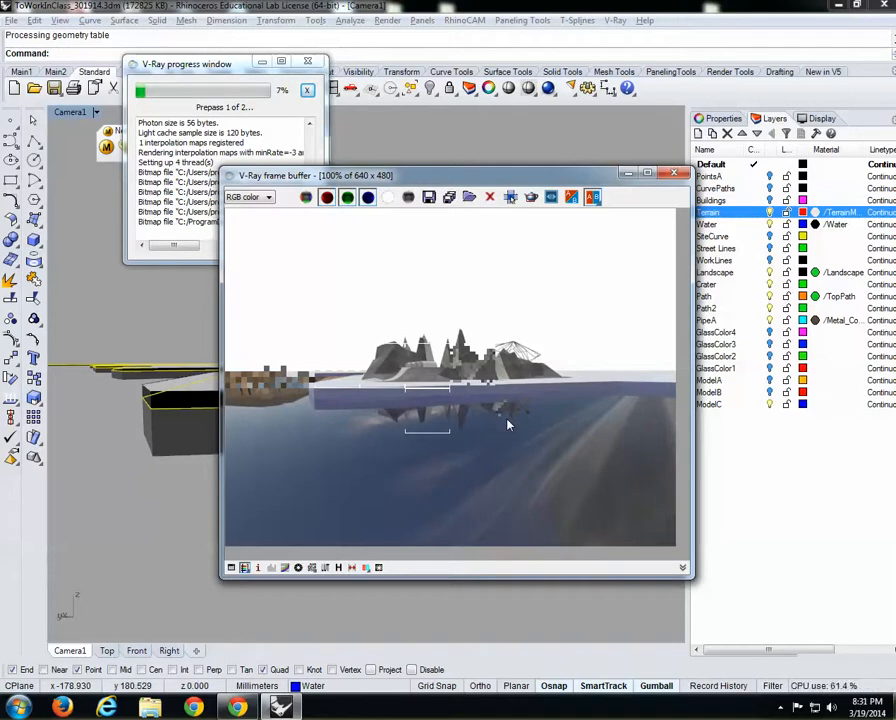
left_click(675, 177)
left_click(308, 61)
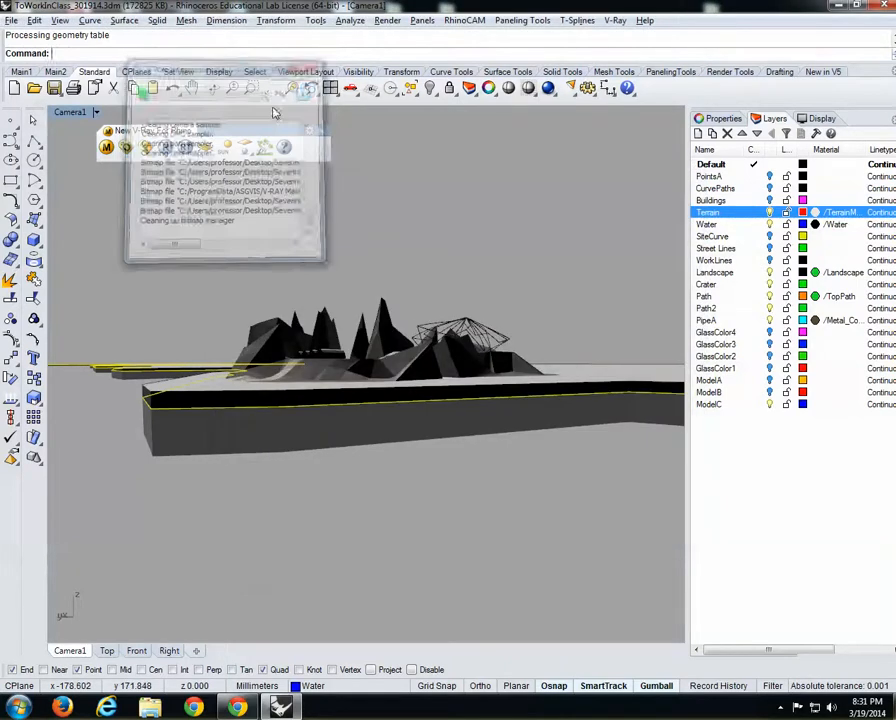
- Remove the Water1 material from the scene materials in the V-Ray material editor
left_click(106, 147)
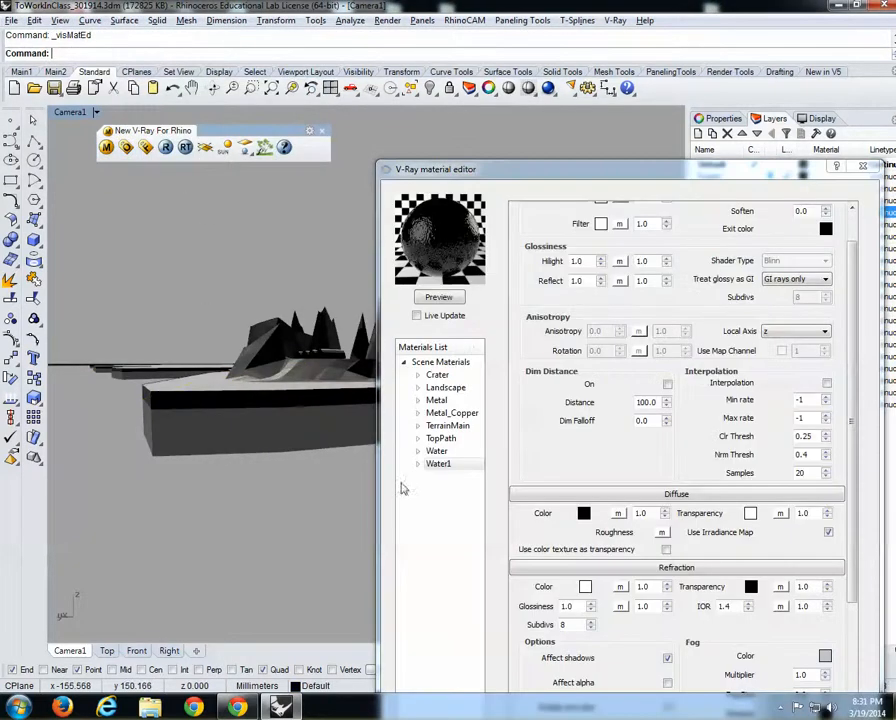
right_click(438, 464)
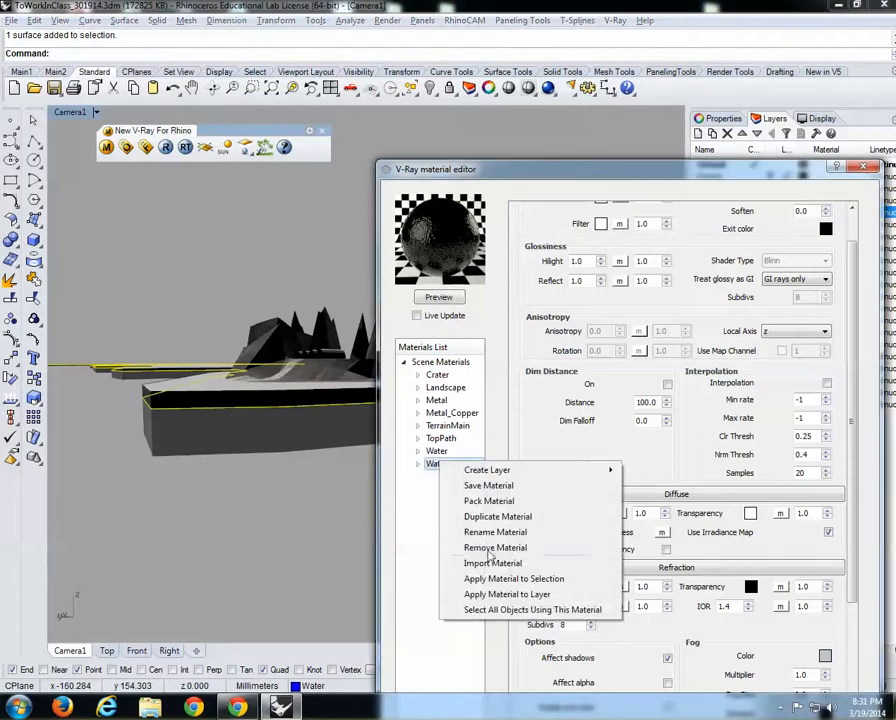
left_click(495, 547)
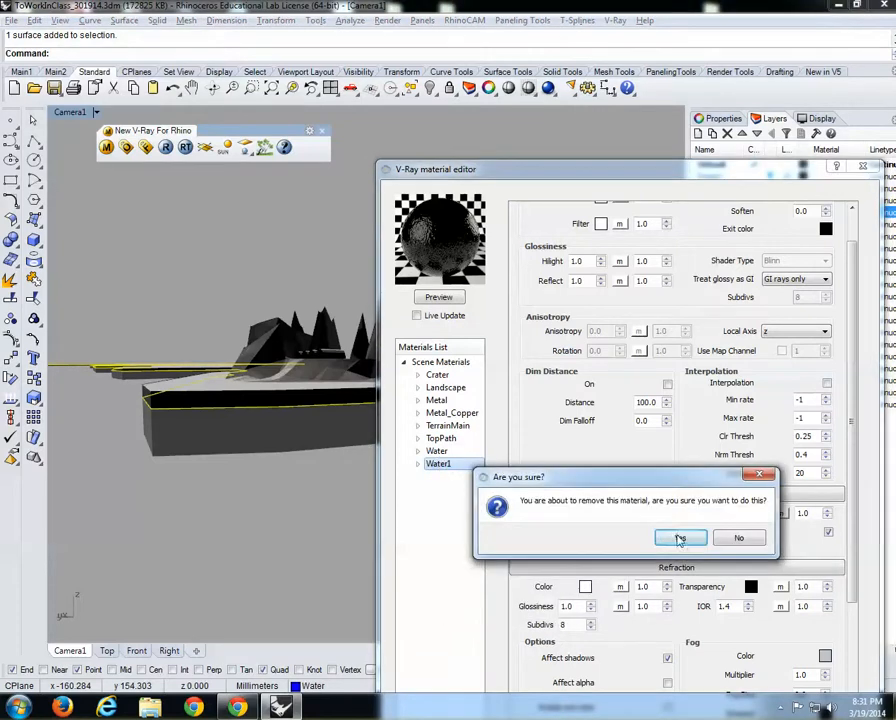
left_click(680, 537)
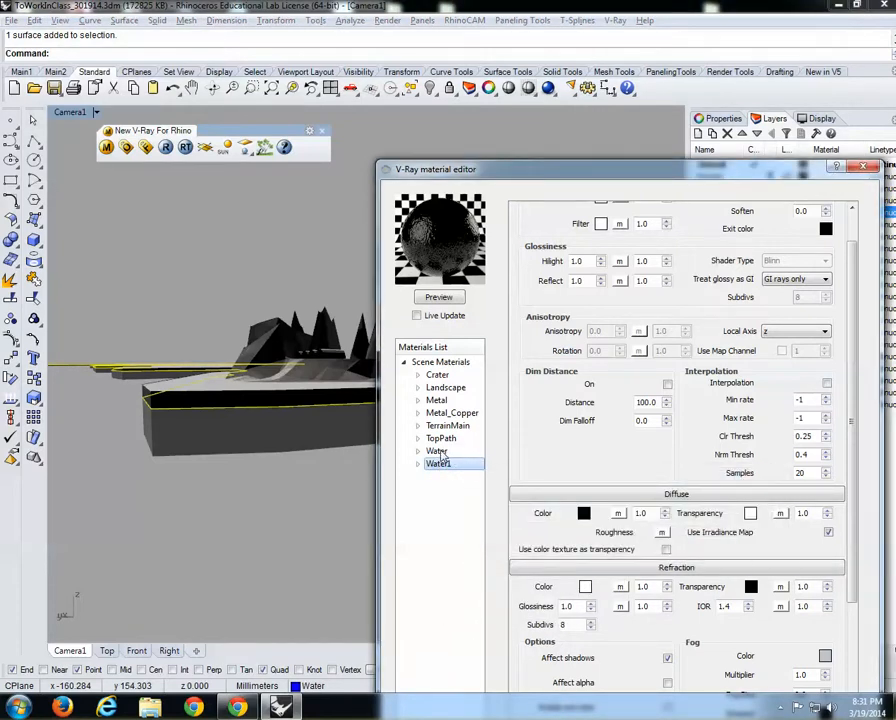
- Apply the Water material to the selected water surface, leaving the layer assignment without choosing a layer
right_click(437, 452)
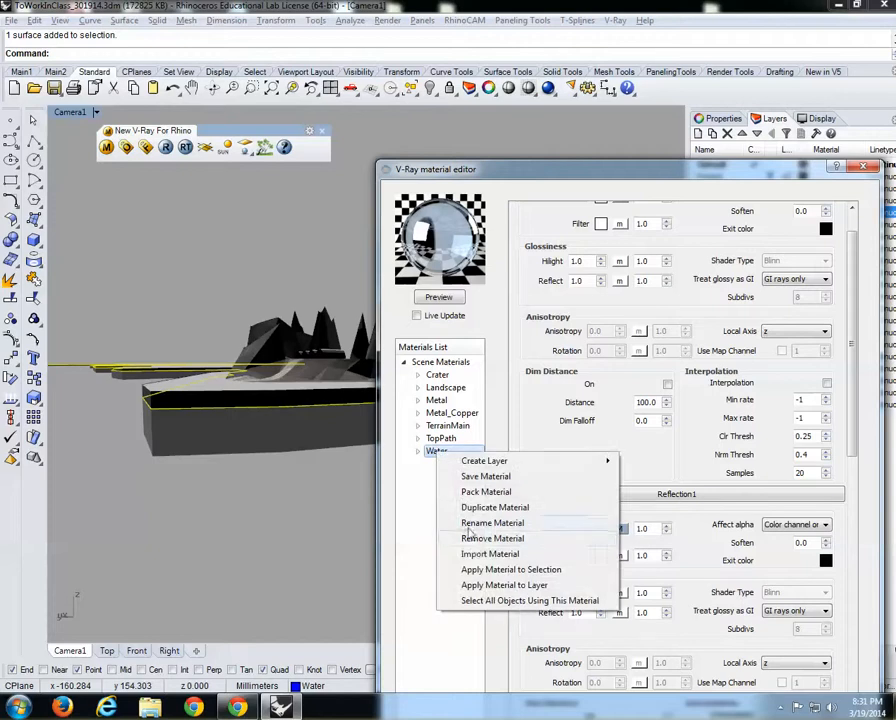
left_click(492, 586)
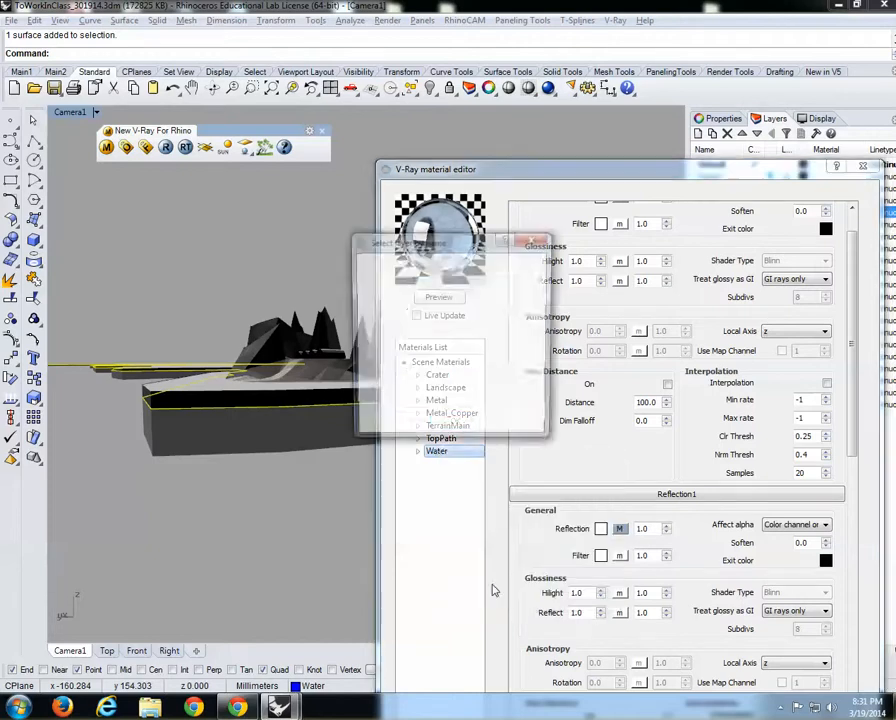
scroll(536, 333, "down", 2)
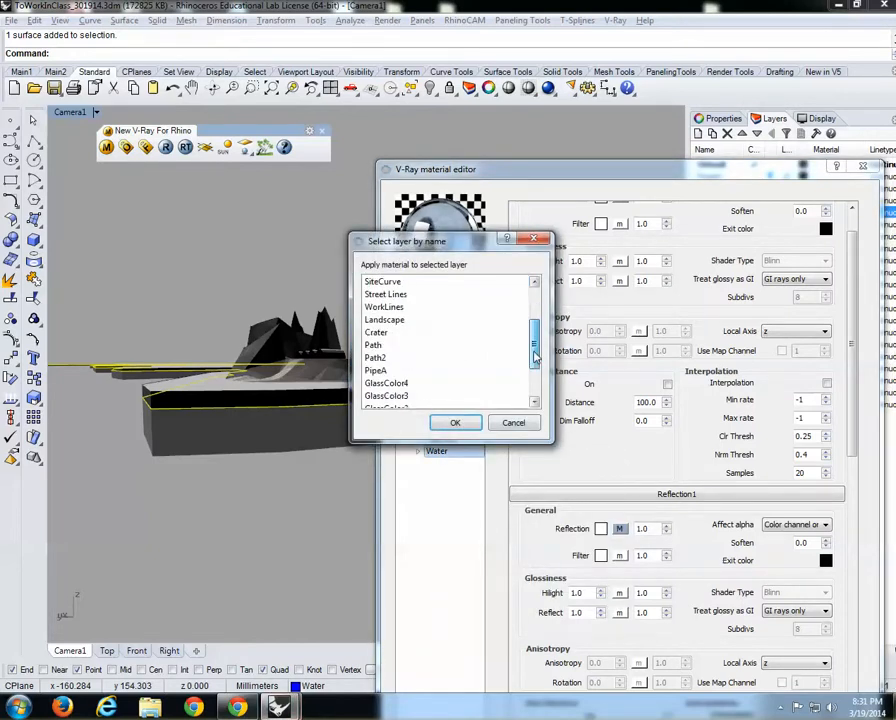
left_click(514, 422)
right_click(440, 457)
left_click(504, 570)
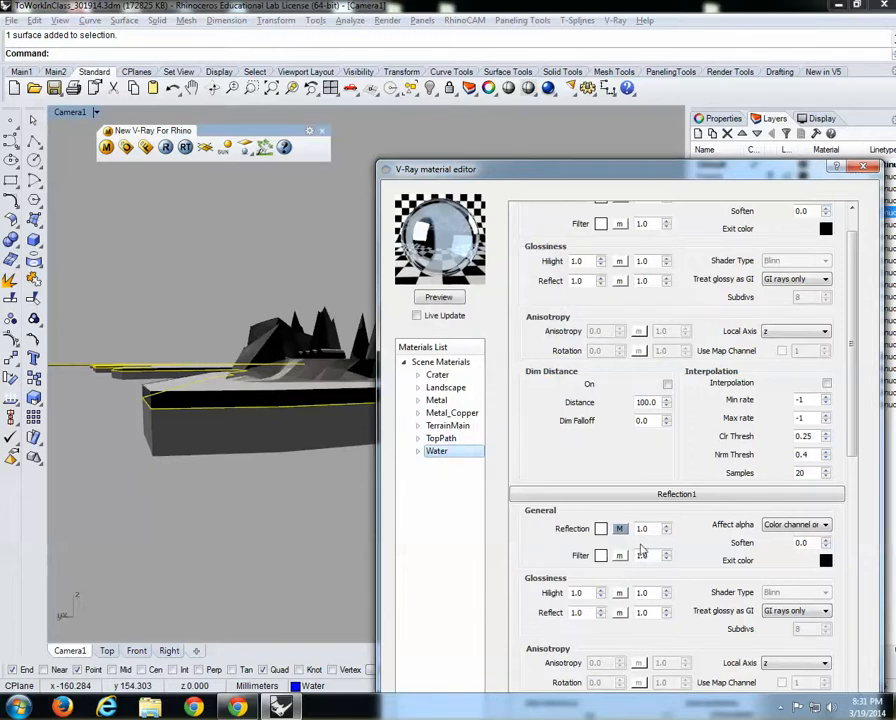
- Try a TexNoise texture with size 5 as the Water material's Reflection1 map in place of the Fresnel texture
left_click(620, 530)
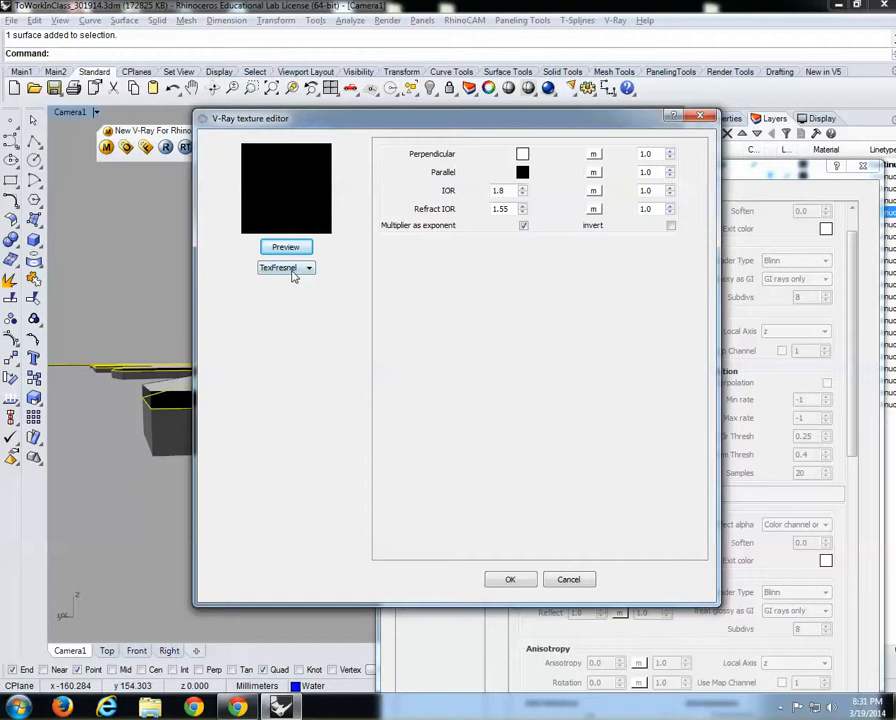
left_click(288, 248)
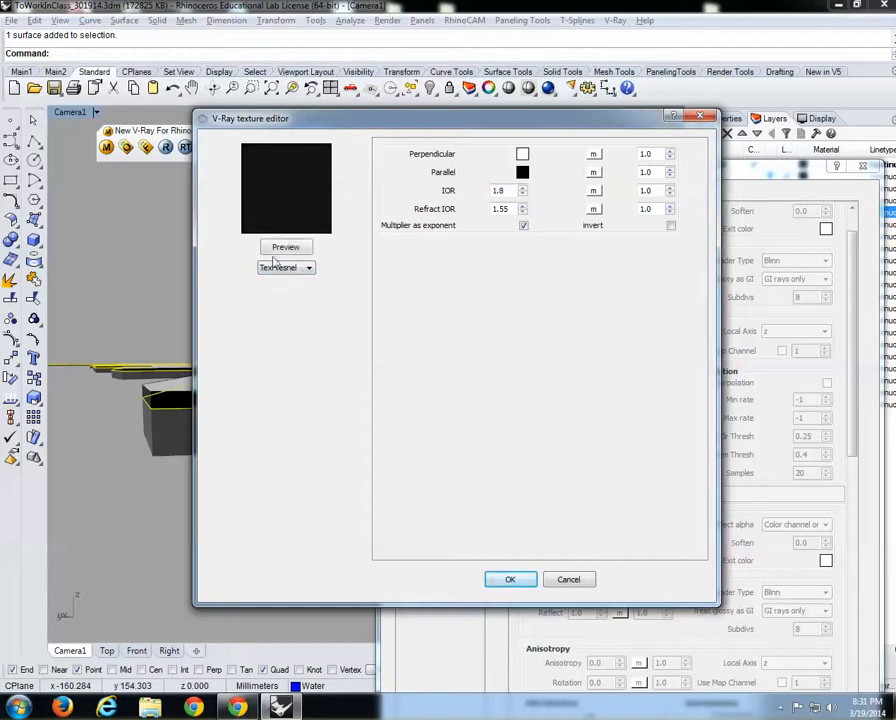
left_click_drag(380, 124, 413, 108)
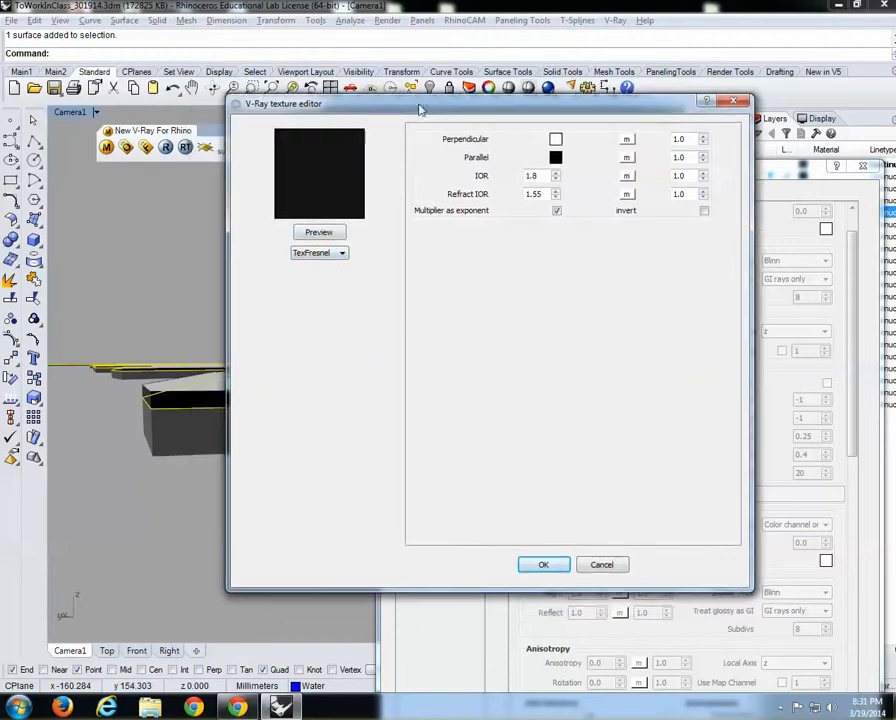
left_click(329, 256)
left_click_drag(344, 282, 347, 333)
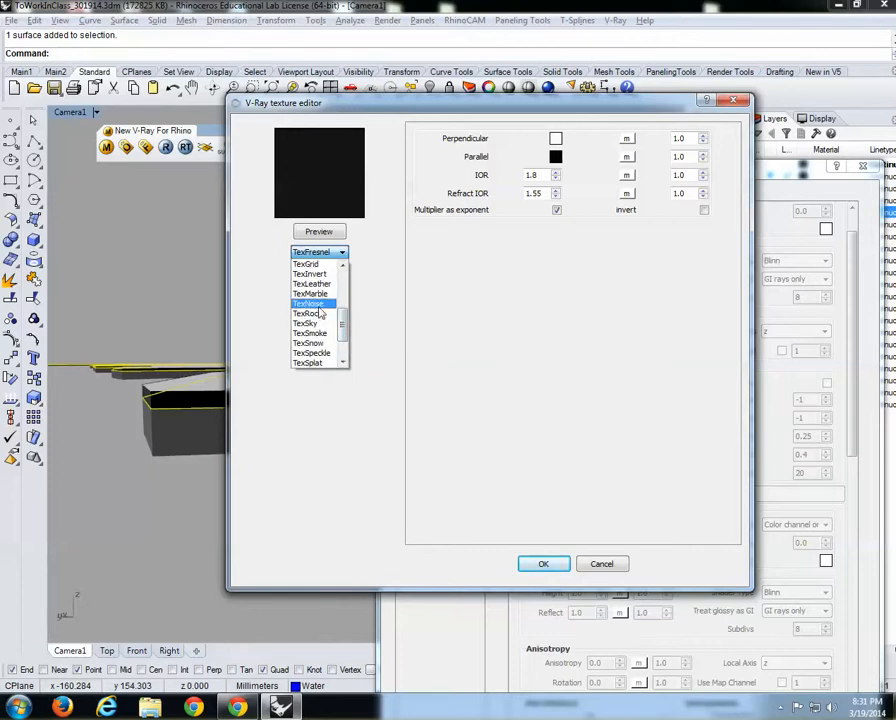
left_click(318, 306)
left_click(320, 233)
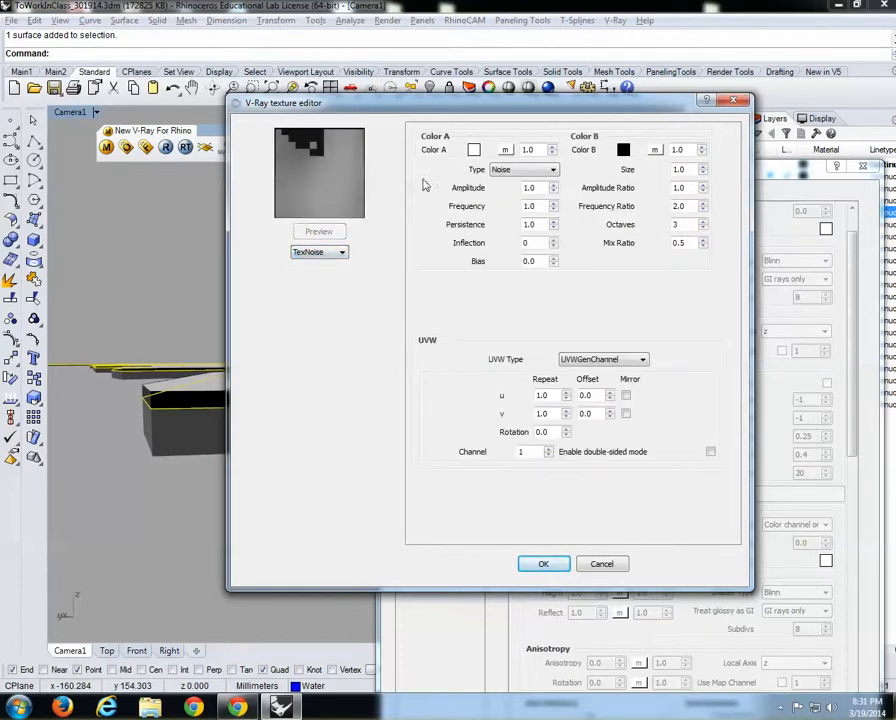
double_click(686, 170)
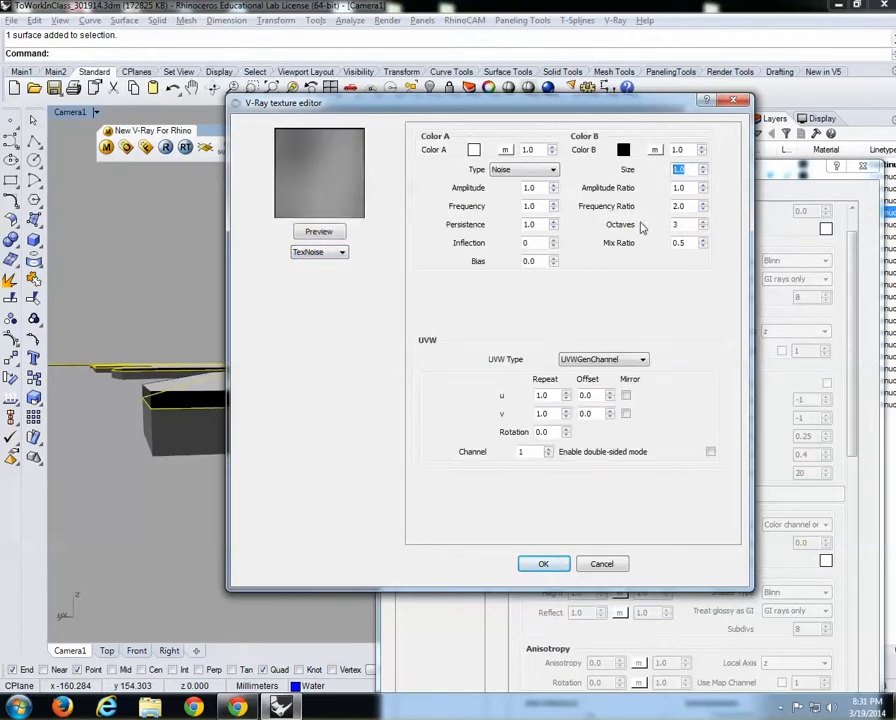
type("8")
left_click(543, 563)
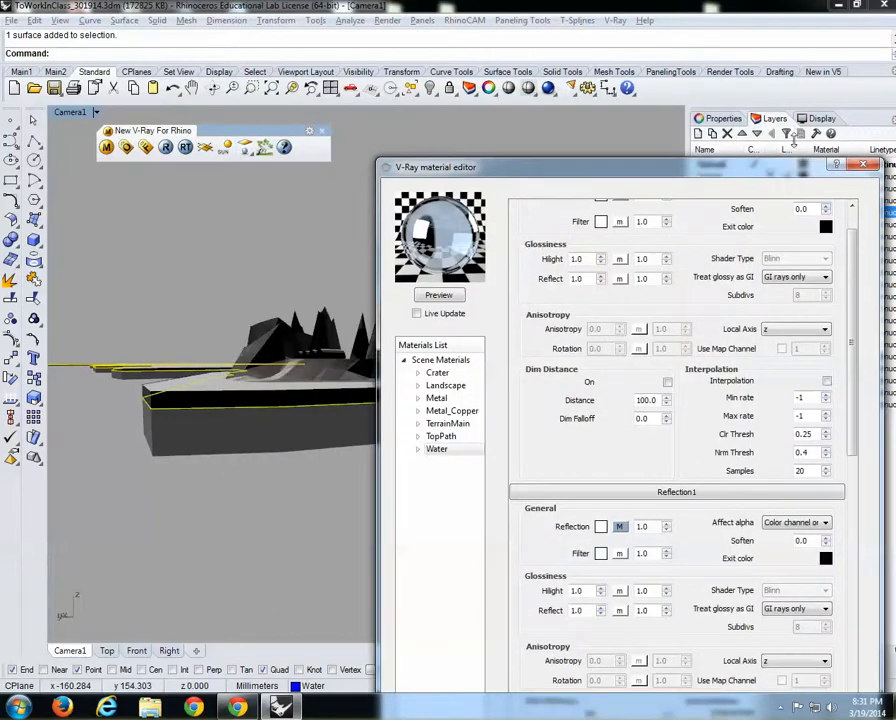
- Render the Camera1 view to check the noise-based water reflection, then stop it and close the render windows
left_click(548, 89)
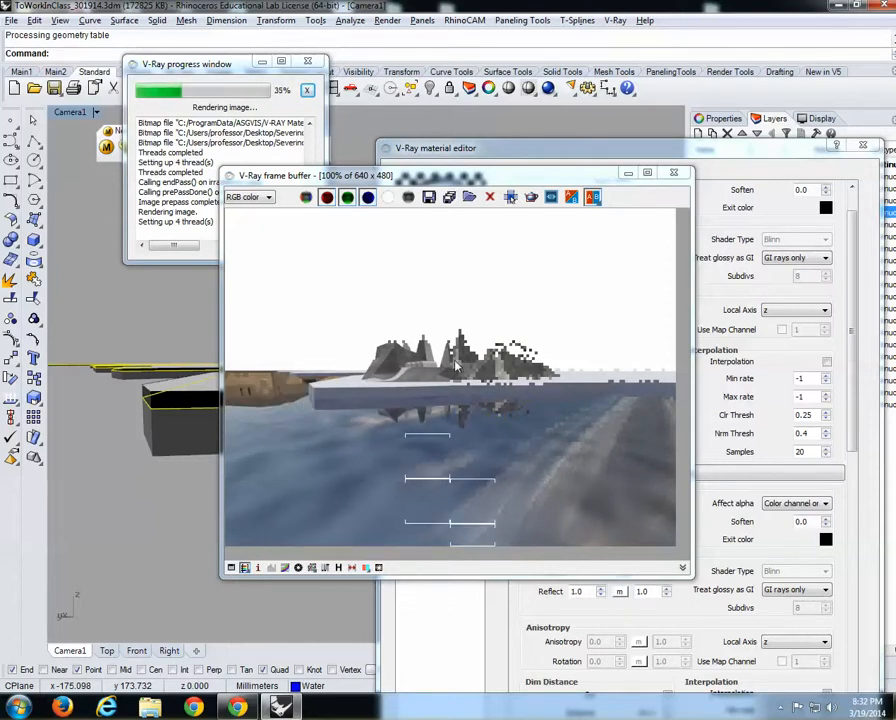
left_click(675, 173)
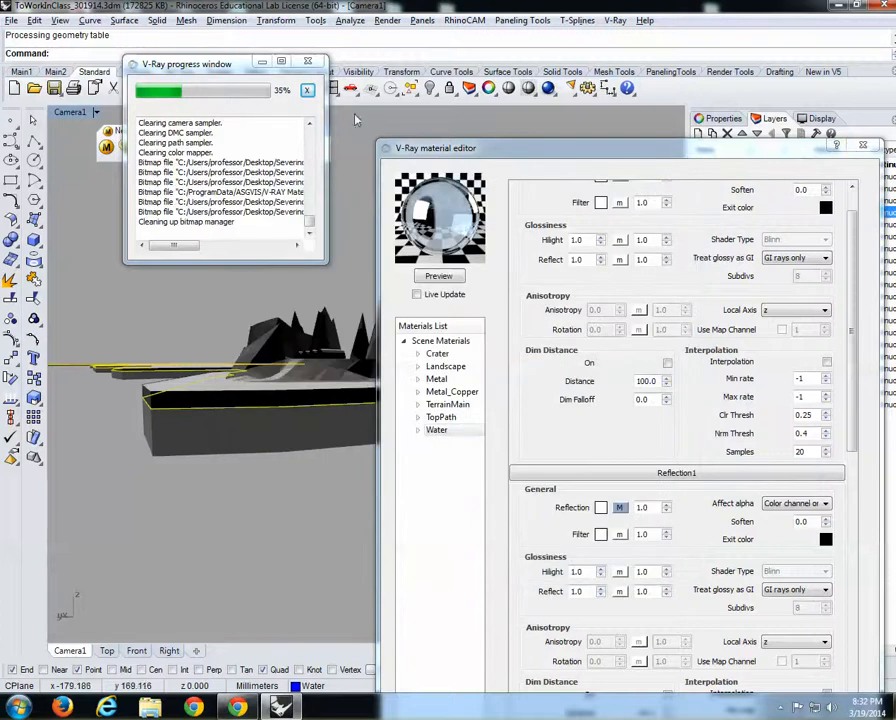
left_click(314, 64)
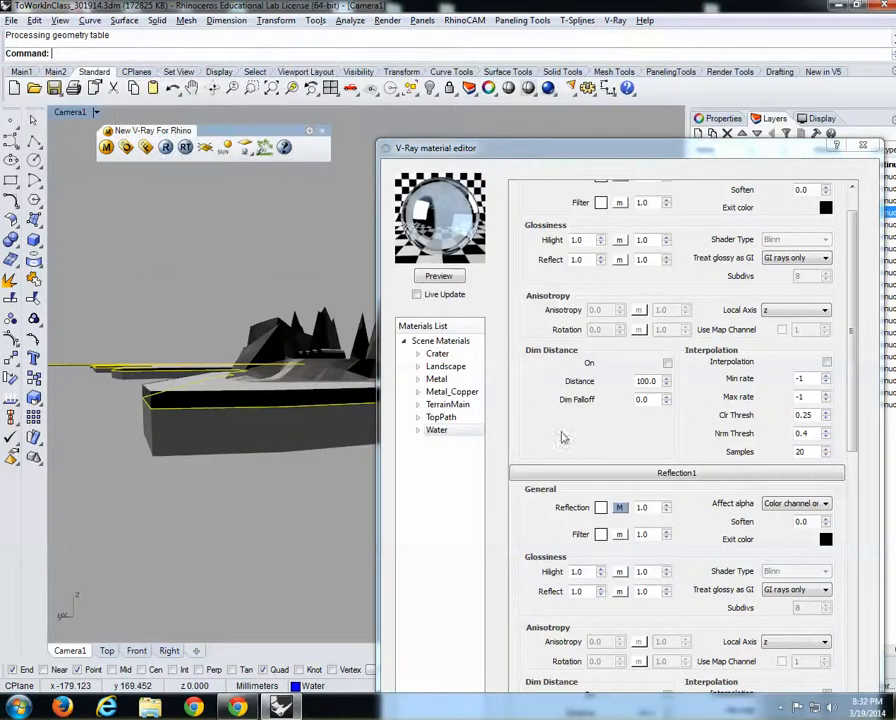
- Switch the Water material's Reflection1 map texture back to TexFresnel
left_click(620, 508)
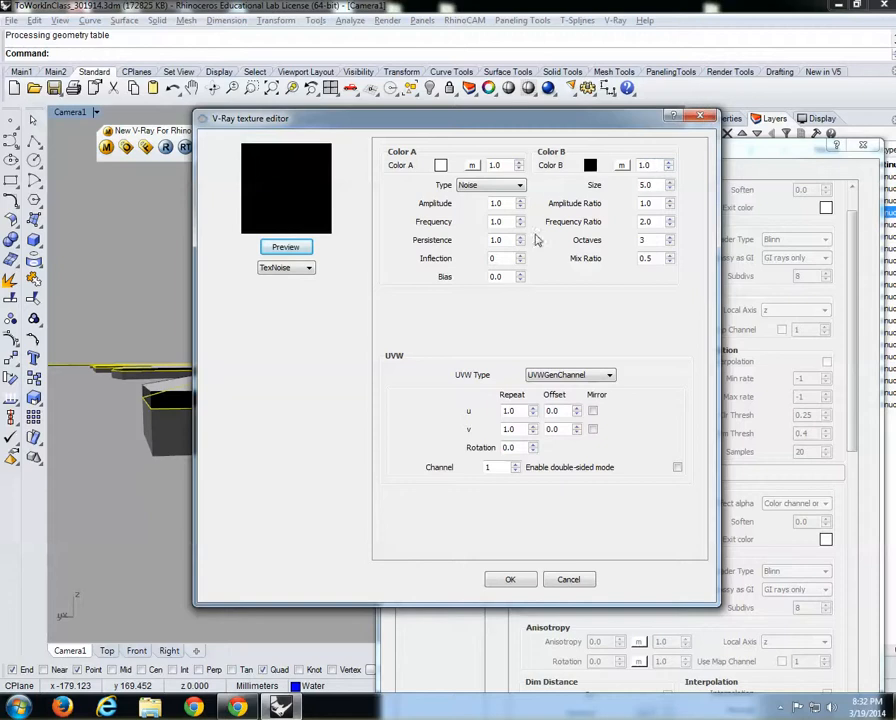
left_click(286, 267)
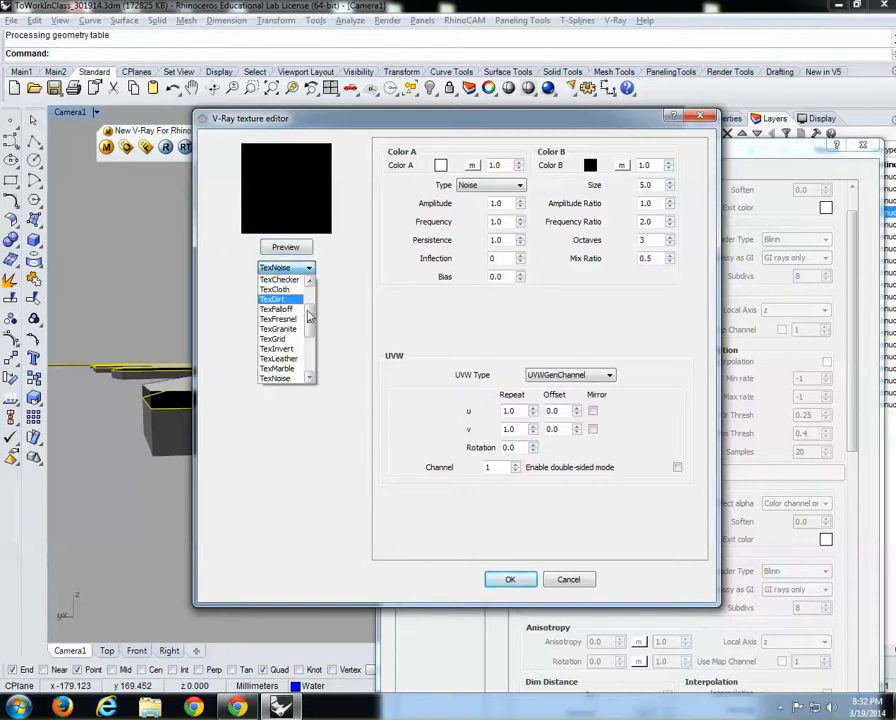
left_click(282, 319)
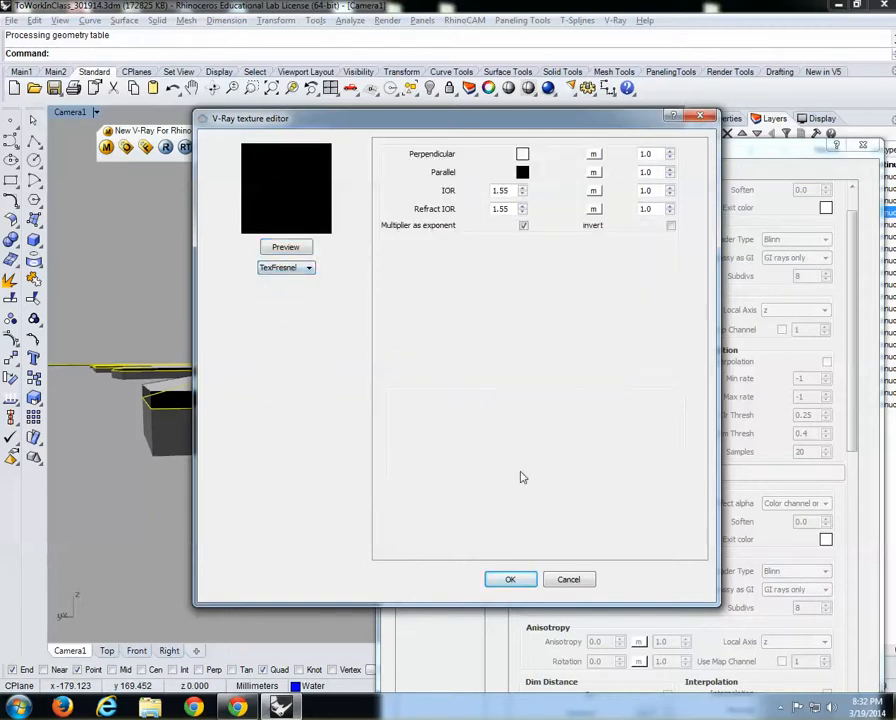
left_click(510, 579)
- Enable the bump map in the Water material's Maps settings
left_click_drag(854, 416, 857, 637)
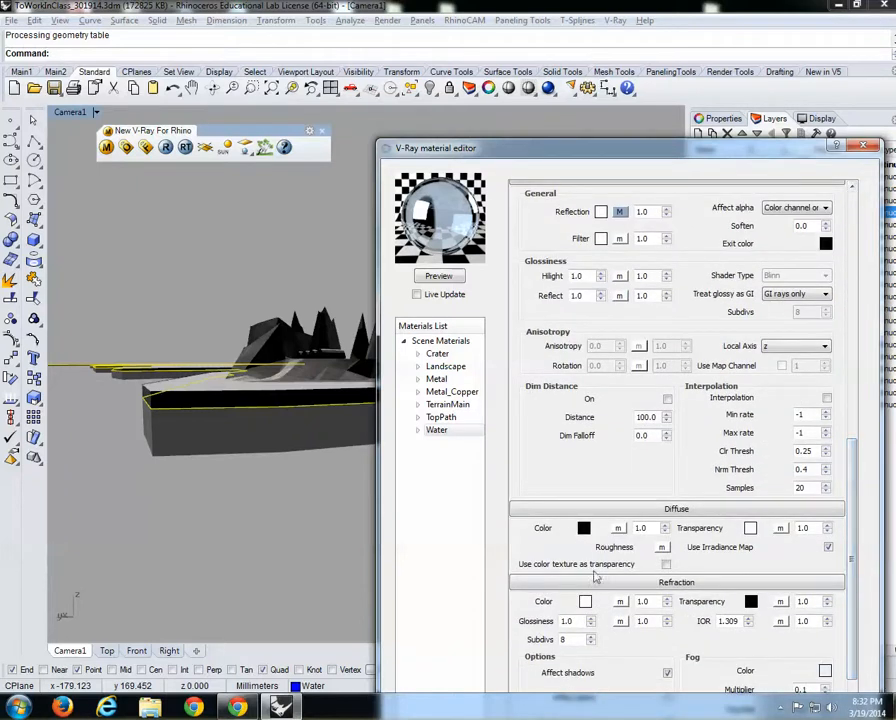
left_click_drag(855, 512, 855, 576)
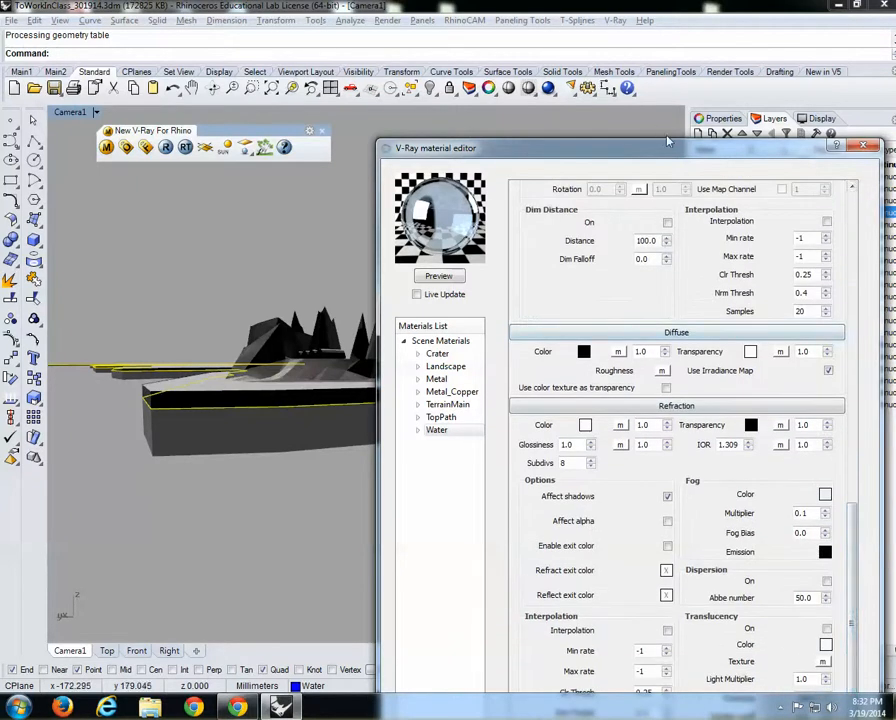
left_click_drag(662, 143, 633, 70)
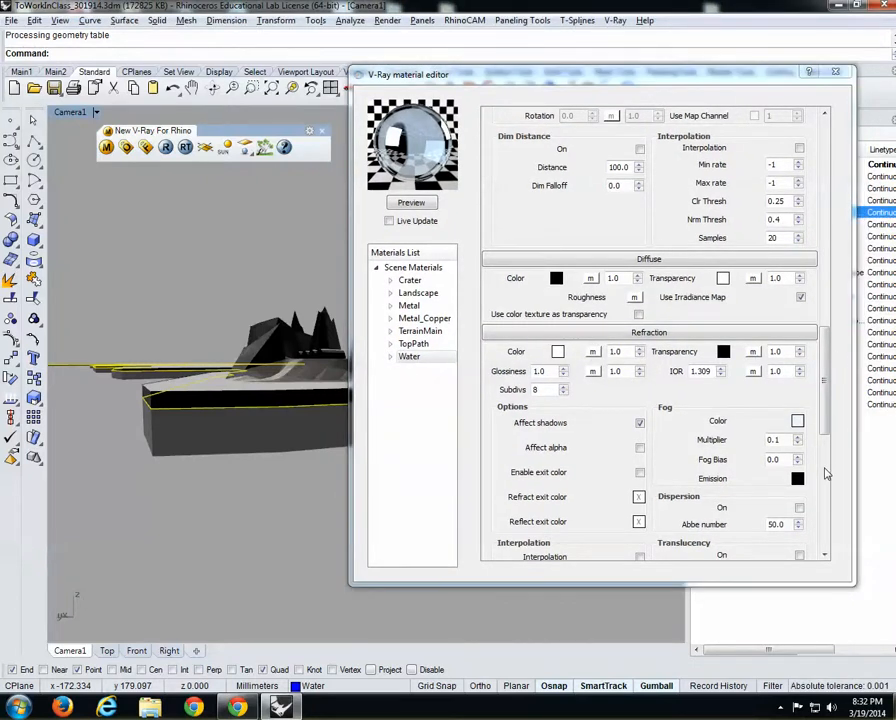
scroll(826, 468, "down", 10)
left_click(576, 423)
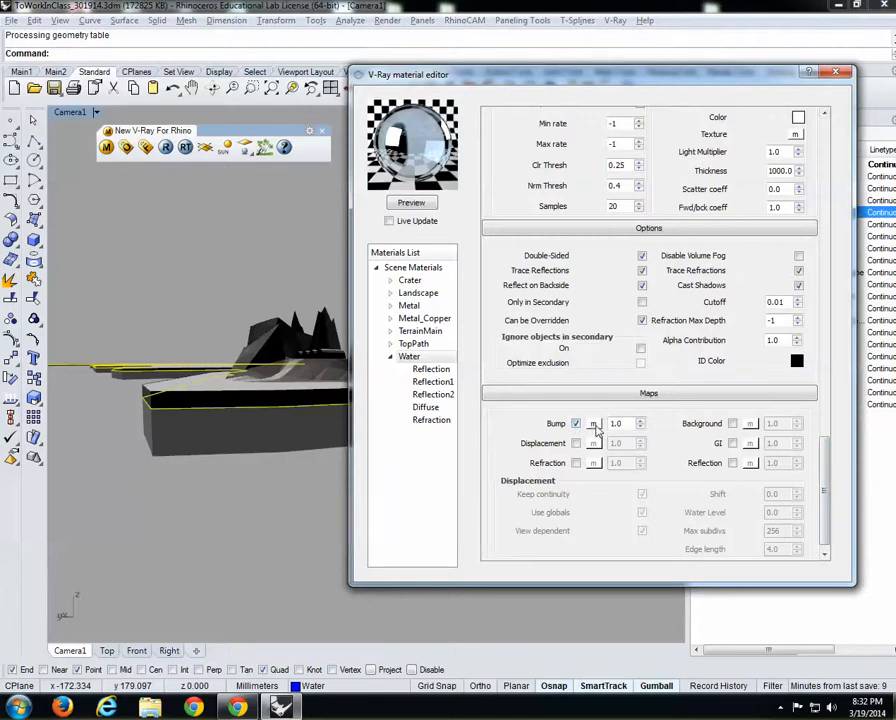
- Assign a TexNoise texture to the Water material's bump map with the Color B multiplier set to 2
left_click(593, 423)
left_click(286, 267)
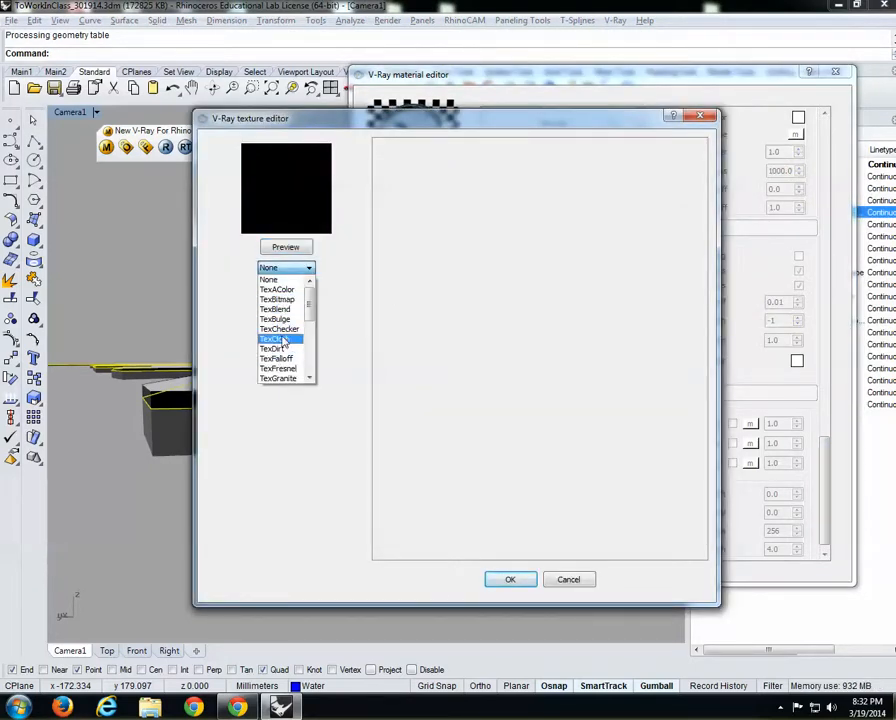
left_click_drag(312, 315, 313, 343)
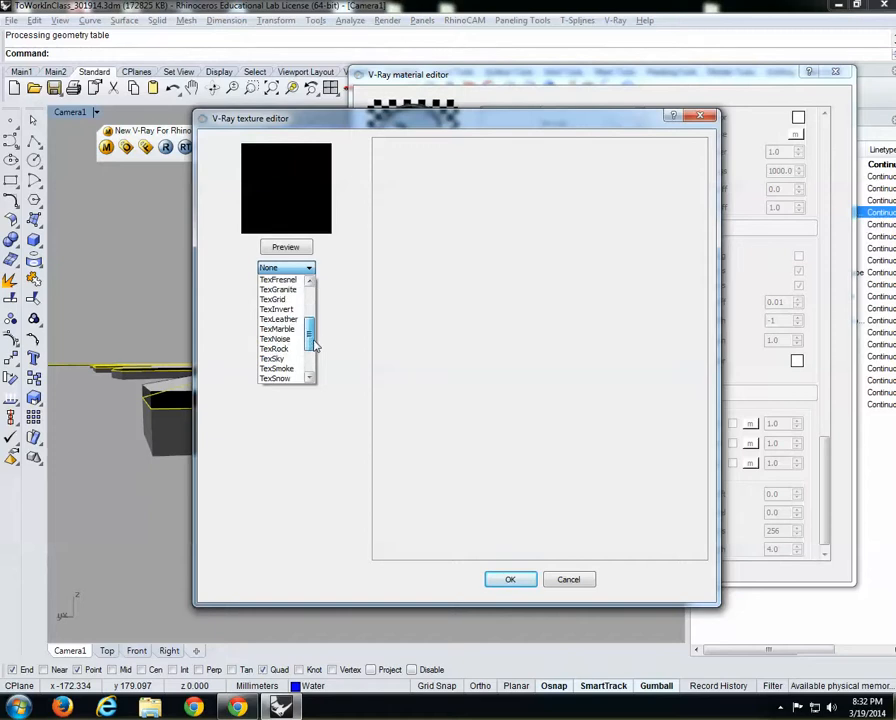
left_click(282, 347)
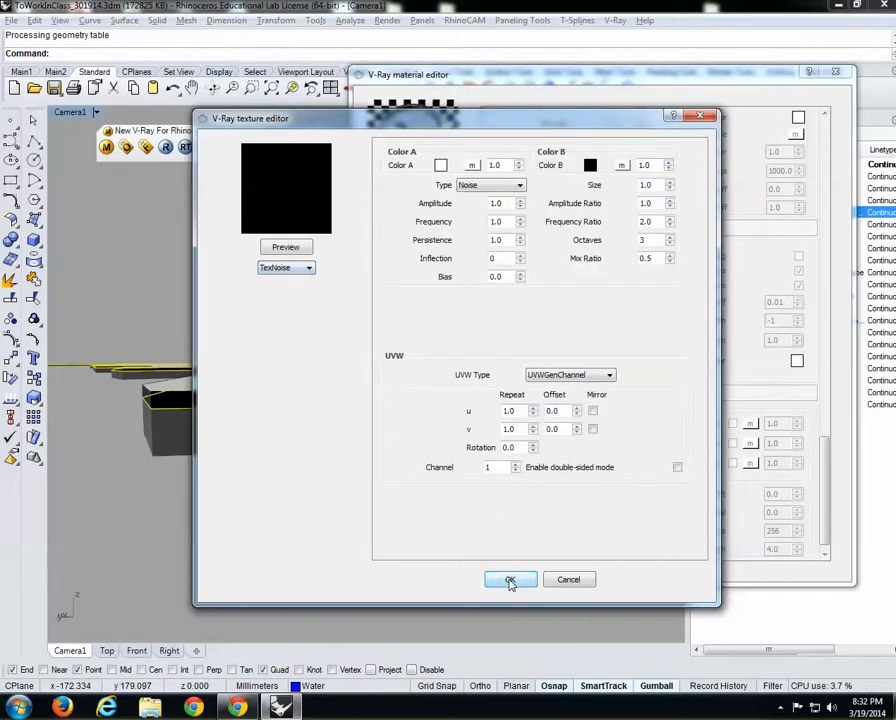
left_click_drag(655, 167, 628, 176)
type("2")
key("Return")
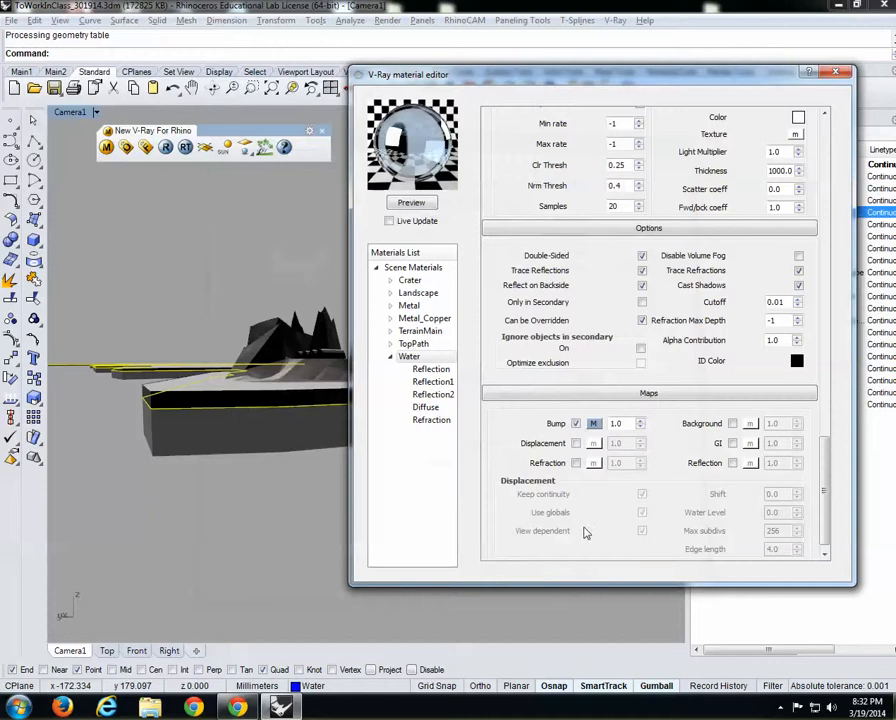
- Render the Camera1 view, inspect the bumped water surface up close, and close the render windows
left_click_drag(752, 76, 752, 178)
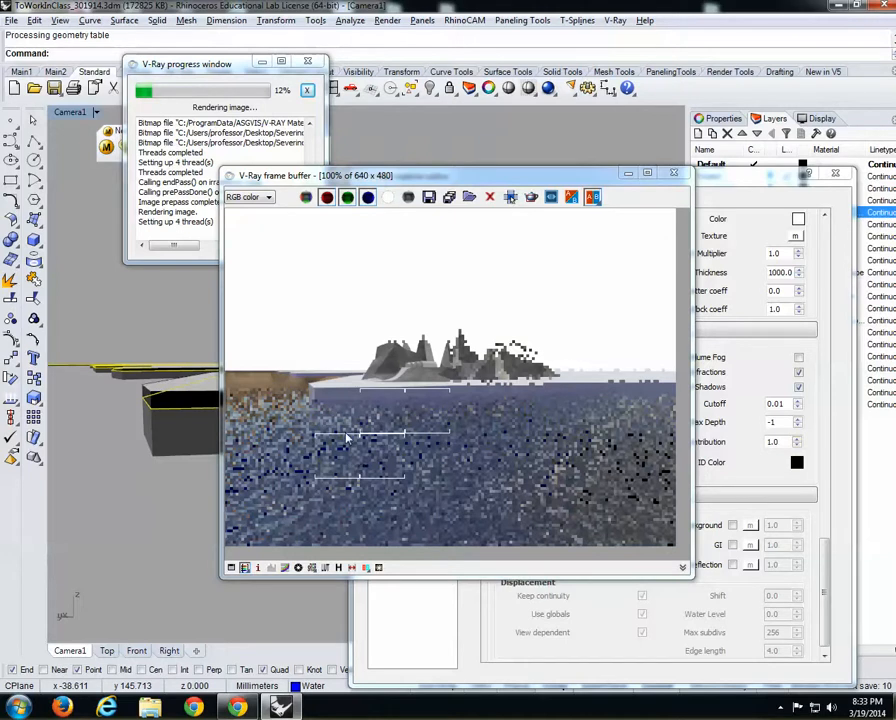
scroll(266, 389, "up", 2)
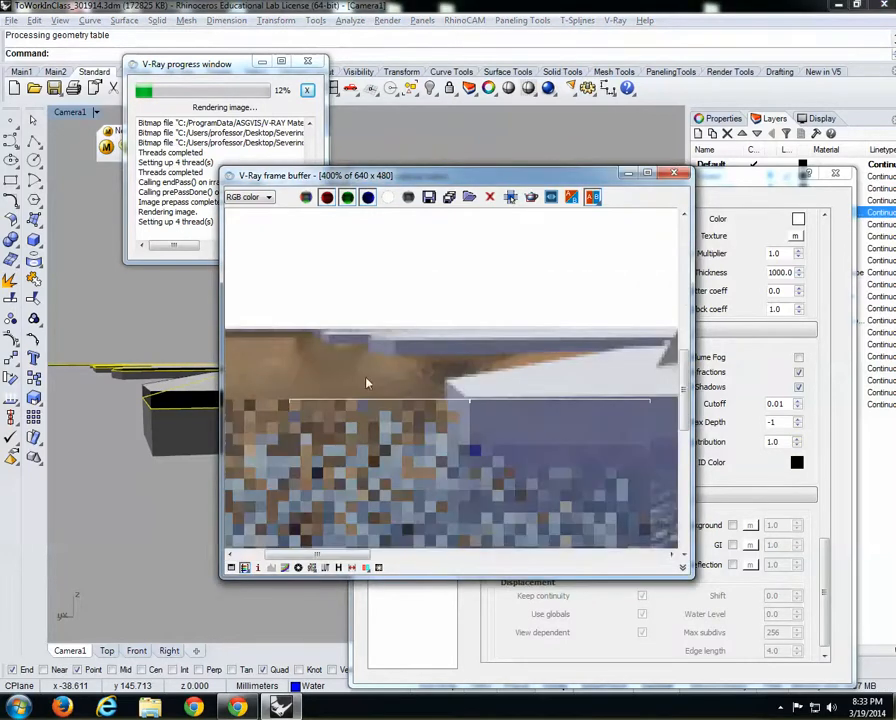
scroll(380, 371, "down", 2)
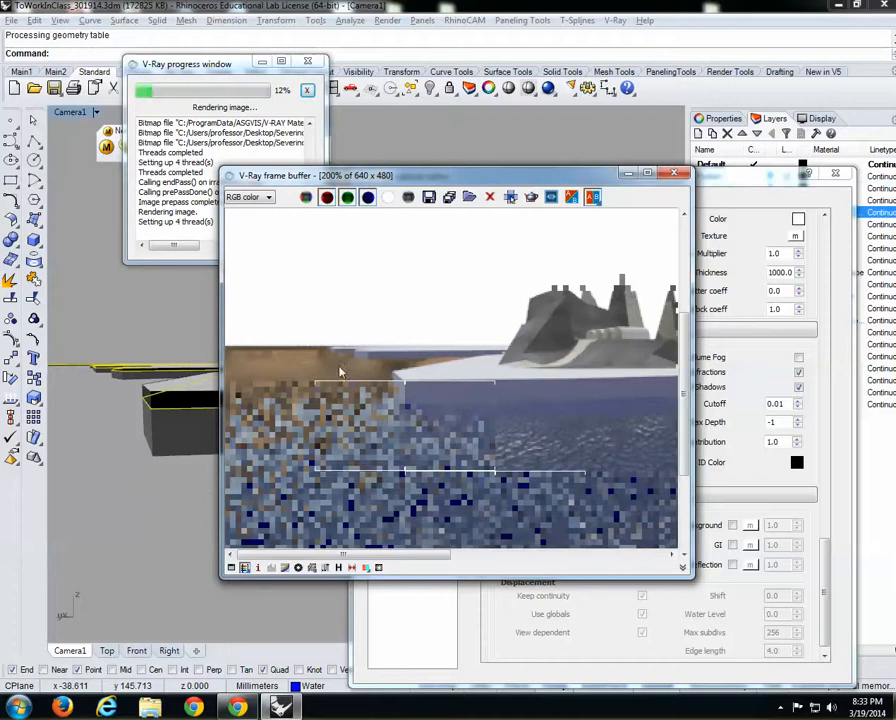
scroll(566, 462, "up", 1)
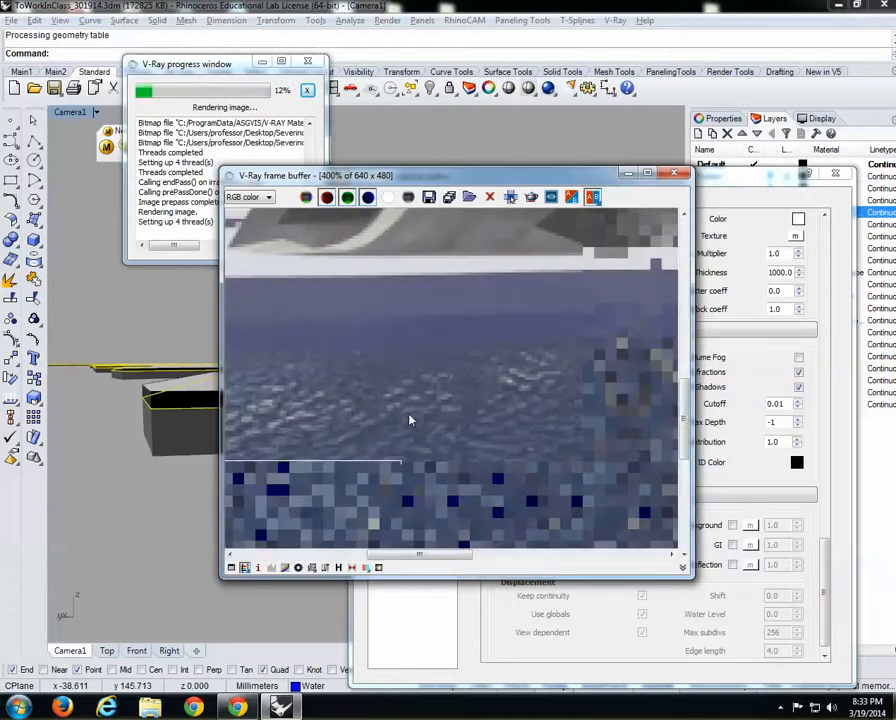
scroll(409, 420, "down", 2)
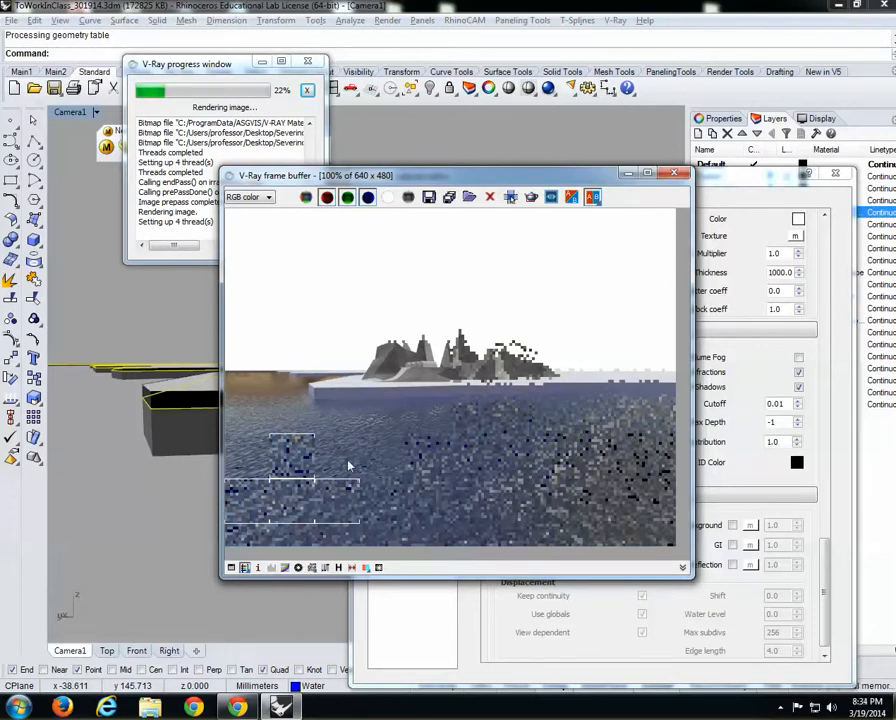
left_click(674, 175)
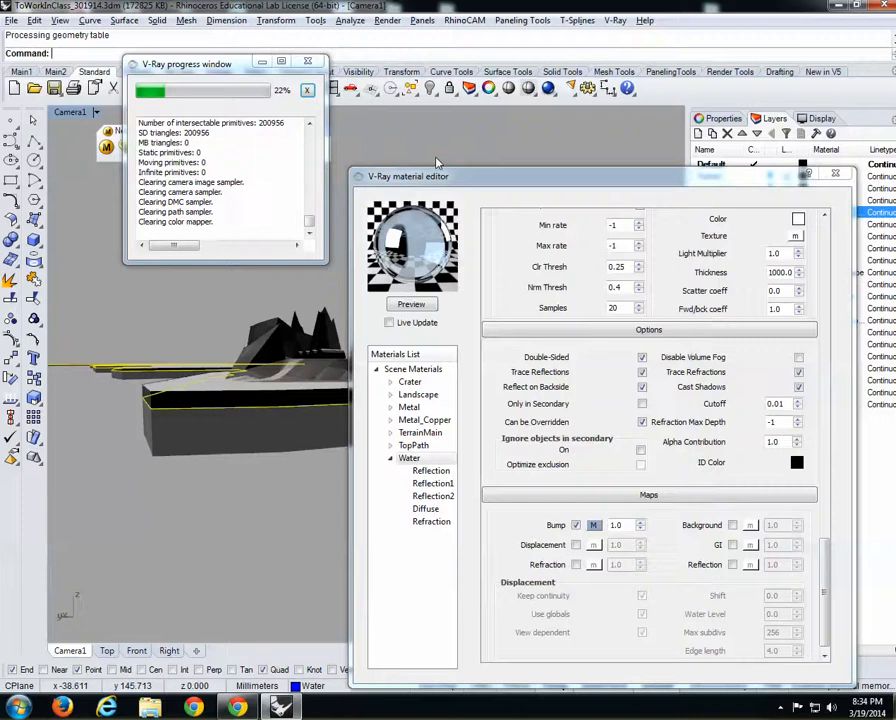
left_click(309, 63)
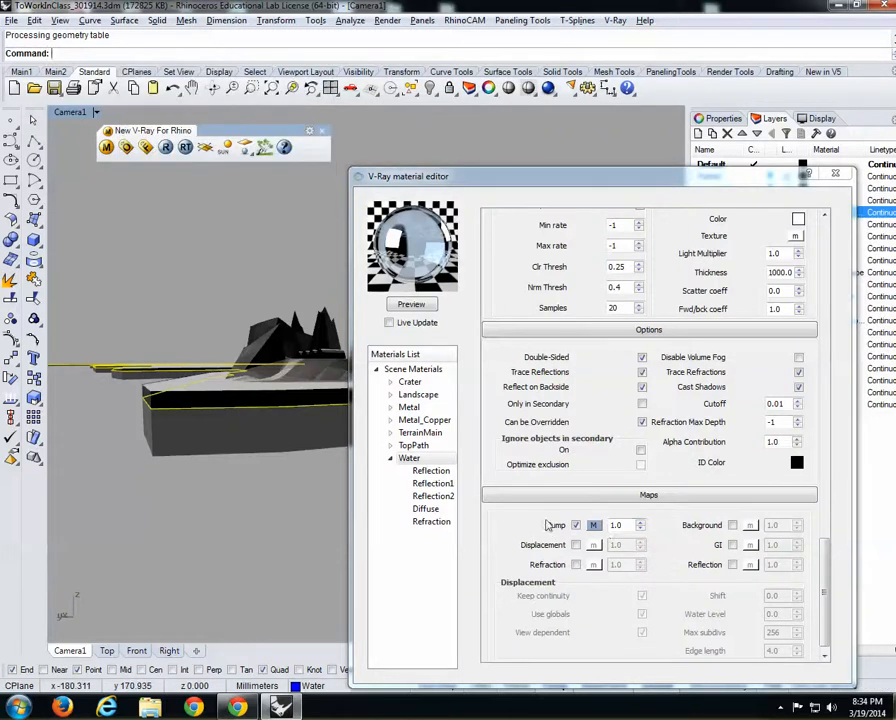
- Set the Water material's bump multiplier to 0.25
double_click(617, 526)
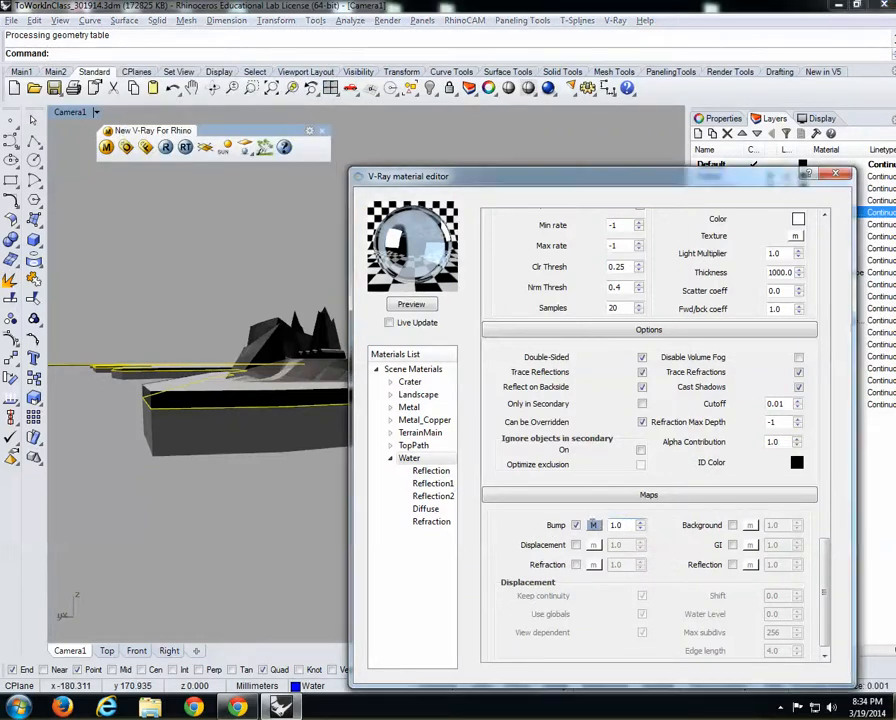
type("0.25")
key("Return")
- Set the size of the bump map's noise texture to 0.5 and close the material editor
left_click(594, 527)
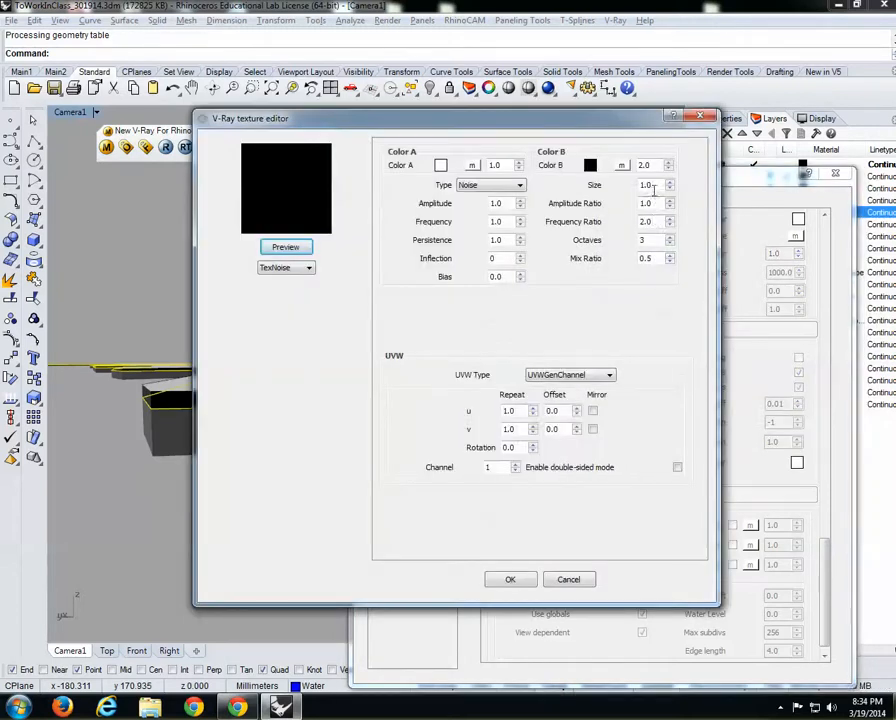
double_click(645, 185)
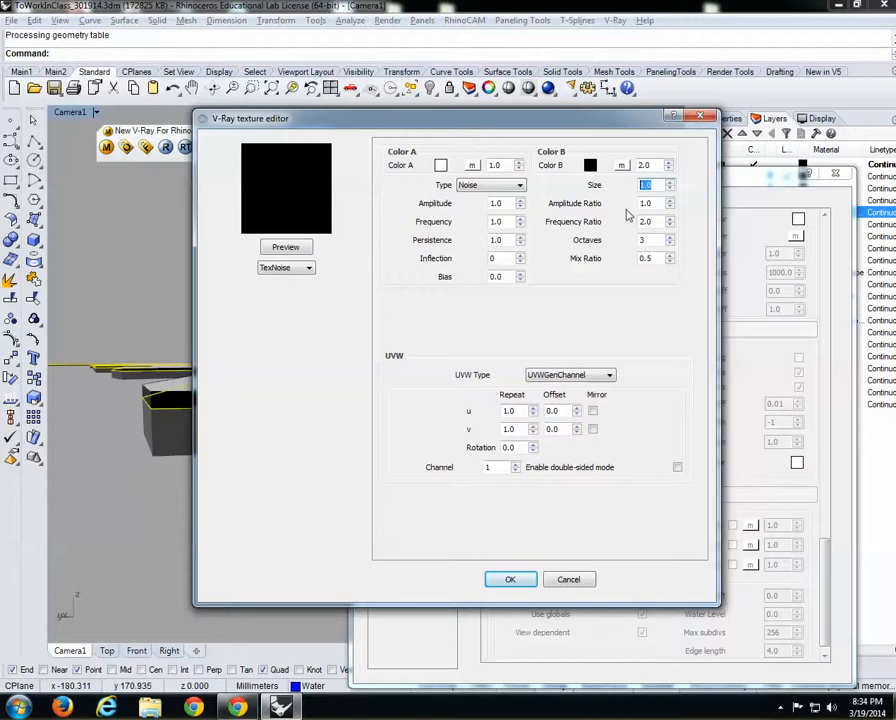
left_click(658, 202)
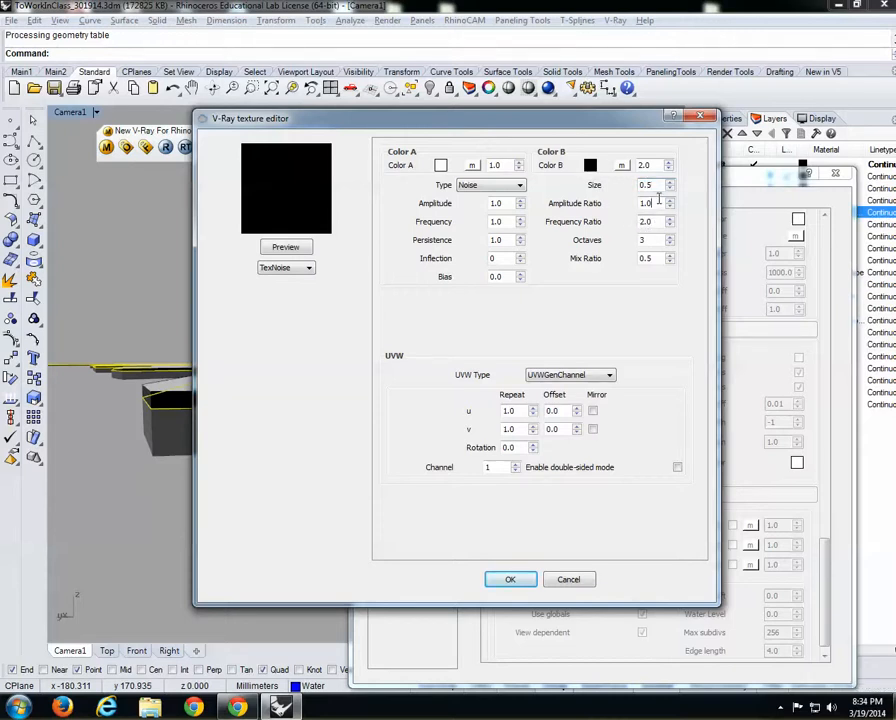
left_click(511, 579)
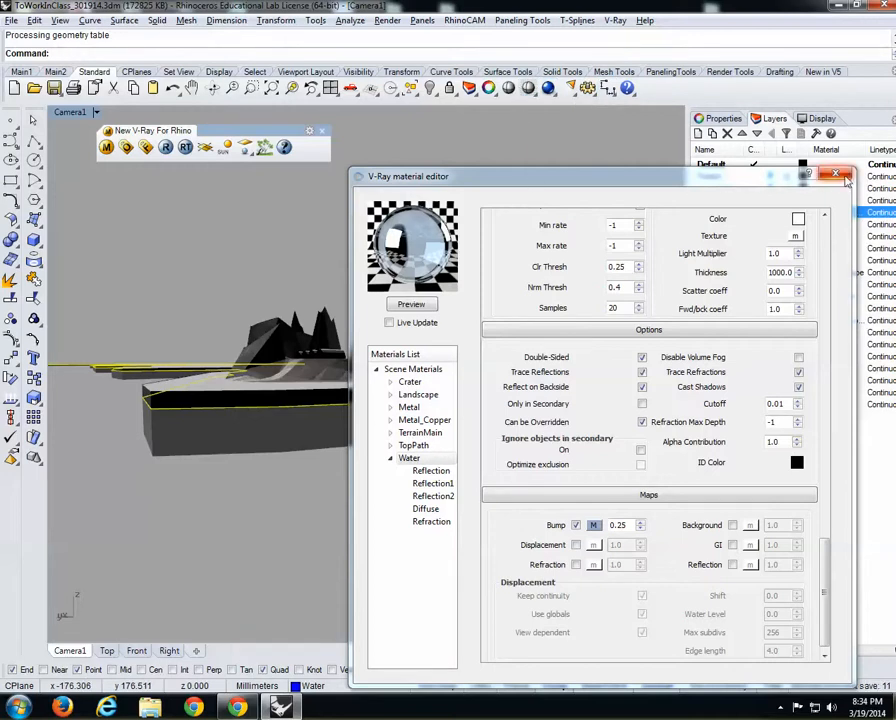
left_click(835, 174)
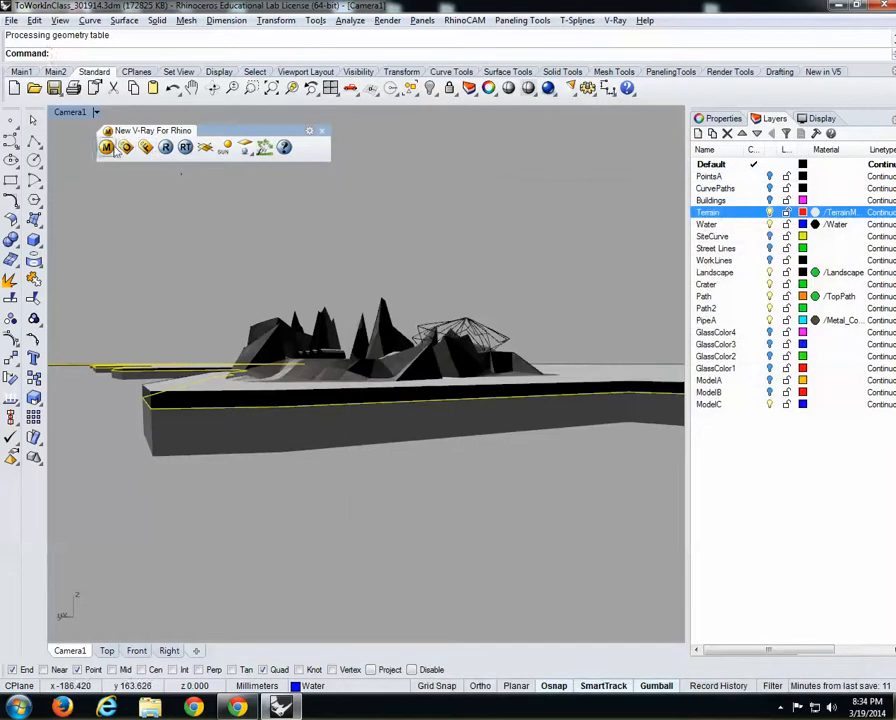
- Render only a vertical region of the Camera1 view running from above the central peaks down through the water
left_click(166, 147)
left_click(346, 267)
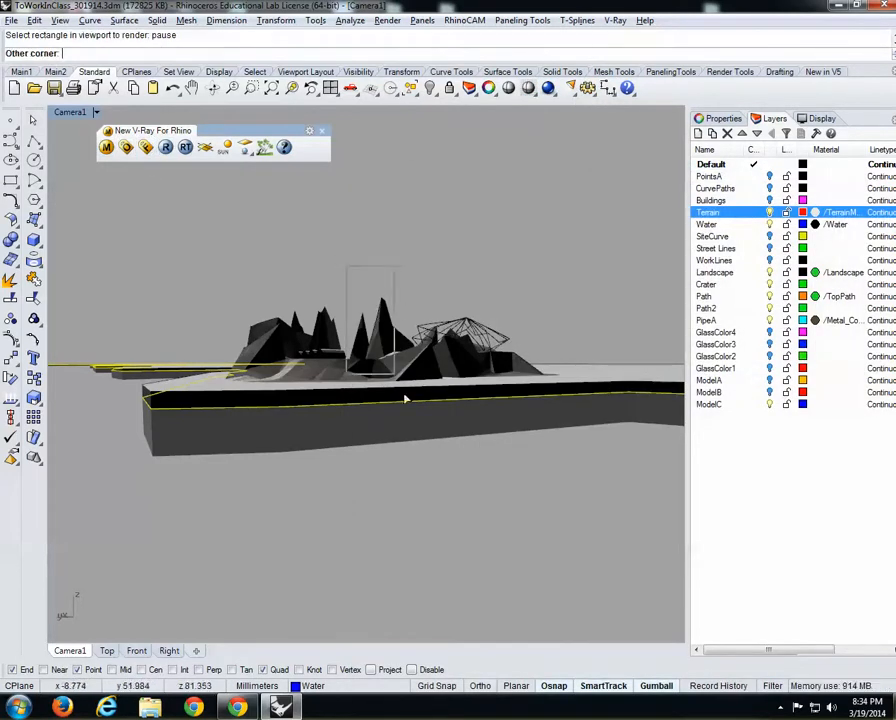
left_click(440, 635)
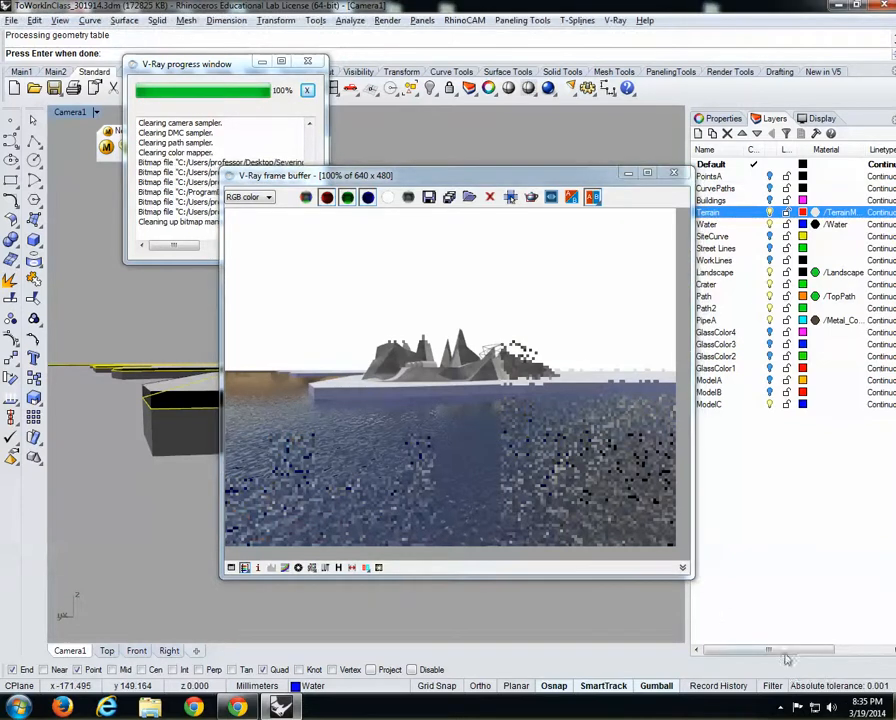
left_click(781, 708)
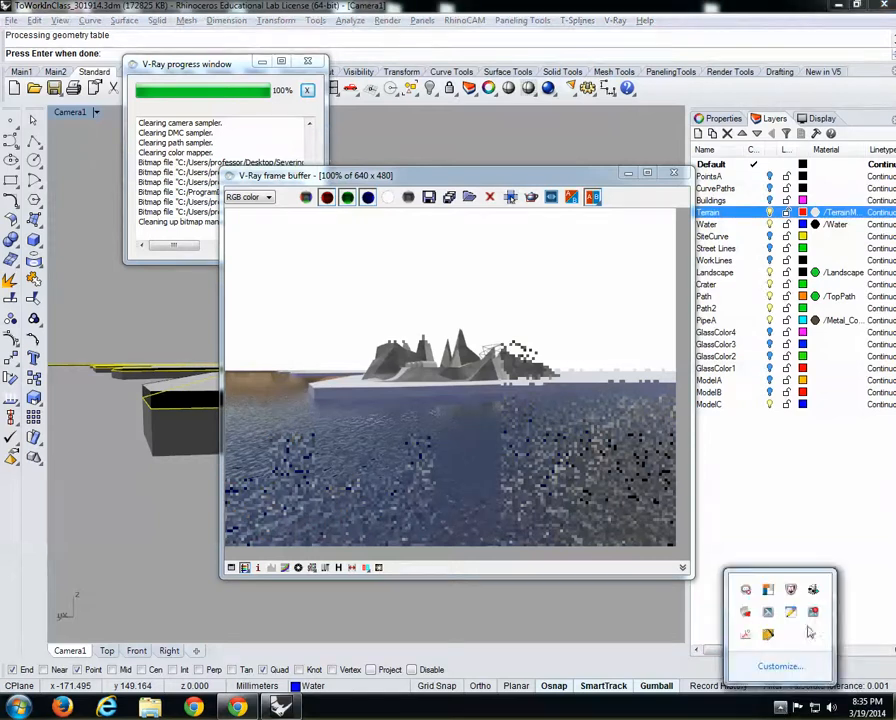